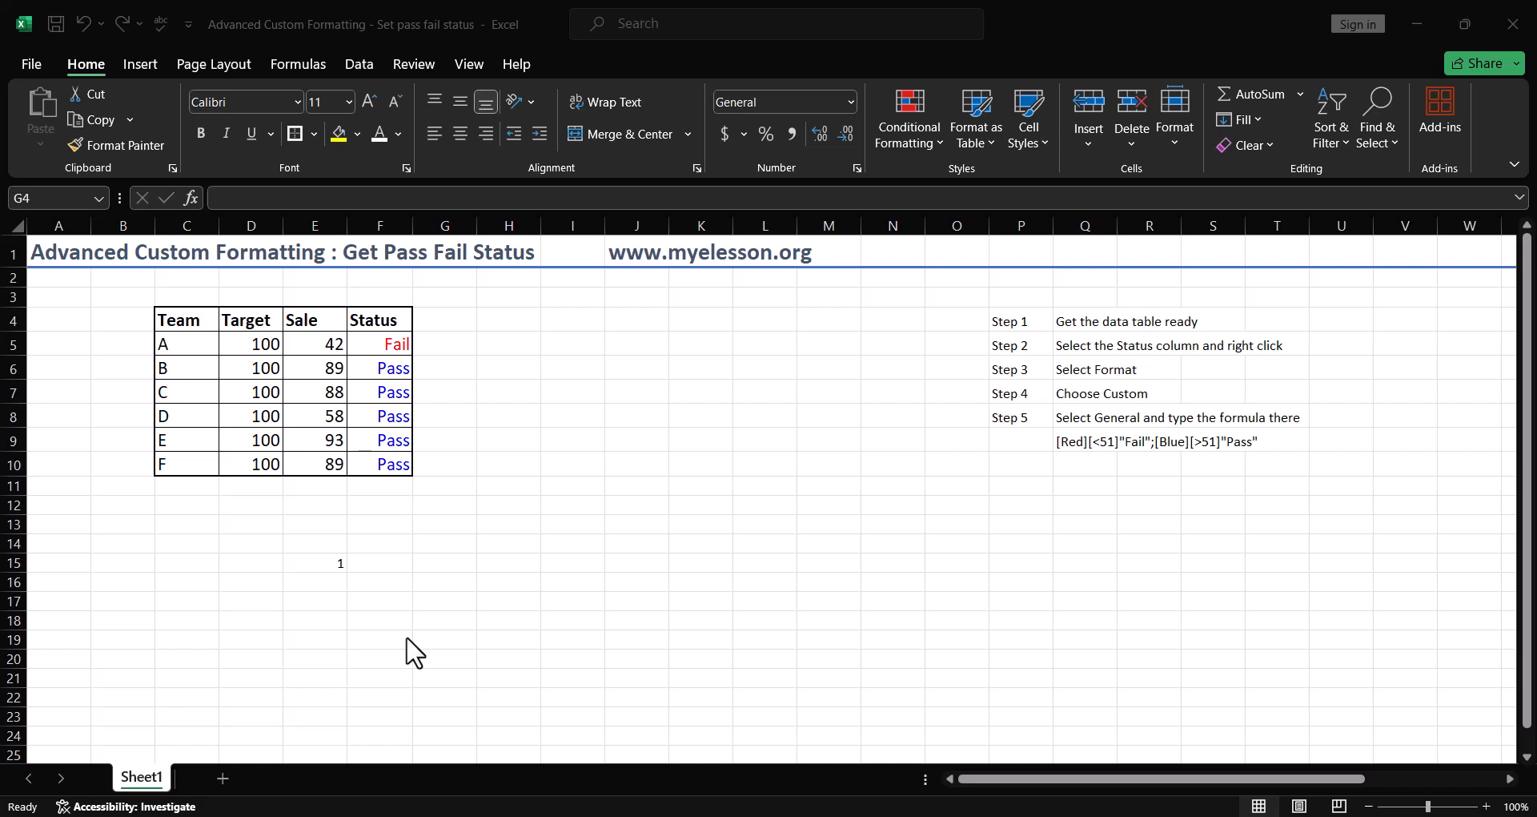
Enter 1 in cell E15 repeatedly to recalculate the random Sale values and their Pass/Fail statuses
{"action": "key", "text": "Down"}
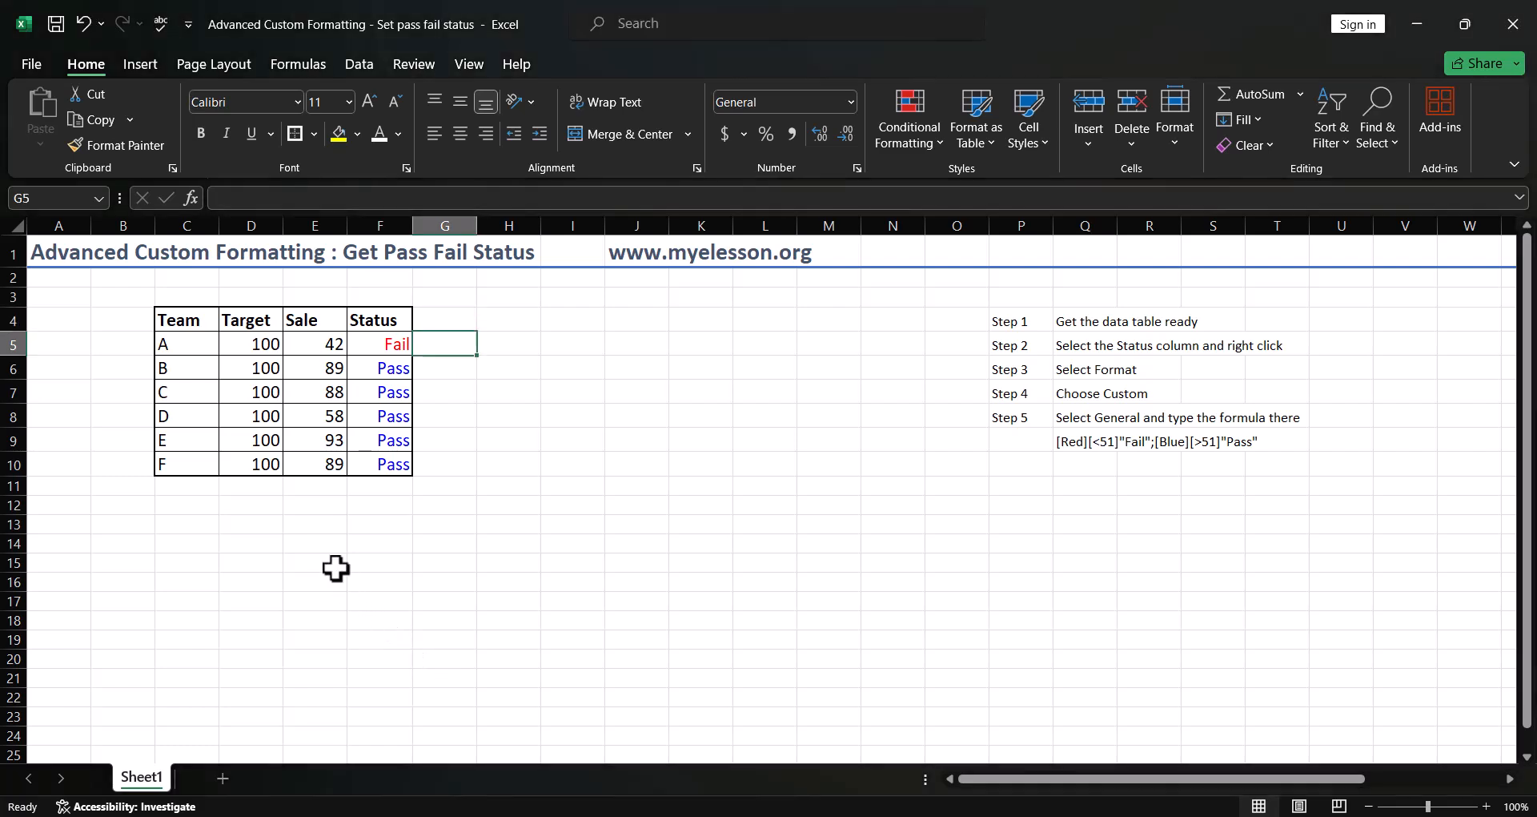
{"action": "left_click", "coordinate": [315, 616]}
{"action": "type", "text": "qq"}
{"action": "key", "text": "Down"}
{"action": "key", "text": "Up"}
{"action": "type", "text": "q"}
{"action": "key", "text": "Down"}
{"action": "key", "text": "Up"}
{"action": "key", "text": "Up"}
{"action": "type", "text": "q"}
{"action": "key", "text": "Up"}
{"action": "key", "text": "Up"}
{"action": "type", "text": "1"}
{"action": "key", "text": "Return"}
{"action": "key", "text": "Up"}
{"action": "key", "text": "Down"}
{"action": "key", "text": "BackSpace"}
{"action": "key", "text": "Up"}
{"action": "key", "text": "Down"}
{"action": "key", "text": "BackSpace"}
{"action": "key", "text": "Up"}
{"action": "type", "text": "1"}
{"action": "key", "text": "Return"}
{"action": "key", "text": "Up"}
{"action": "type", "text": "1"}
{"action": "key", "text": "Return"}
{"action": "key", "text": "Up"}
{"action": "key", "text": "Return"}
{"action": "key", "text": "Up"}
{"action": "type", "text": "1"}
{"action": "key", "text": "Return"}
{"action": "key", "text": "Up"}
{"action": "type", "text": "1"}
{"action": "key", "text": "Return"}
{"action": "key", "text": "Up"}
{"action": "type", "text": "1"}
{"action": "key", "text": "Return"}
{"action": "key", "text": "Up"}
{"action": "type", "text": "1"}
{"action": "key", "text": "Return"}
{"action": "key", "text": "Up"}
{"action": "type", "text": "1"}
{"action": "key", "text": "Up"}
{"action": "key", "text": "Down"}
{"action": "type", "text": "1"}
{"action": "key", "text": "Return"}
{"action": "key", "text": "Up"}
{"action": "key", "text": "Up"}
{"action": "key", "text": "Down"}
{"action": "type", "text": "1"}
{"action": "key", "text": "Return"}
{"action": "key", "text": "Up"}
{"action": "type", "text": "1"}
{"action": "key", "text": "Return"}
{"action": "key", "text": "Up"}
{"action": "type", "text": "1"}
{"action": "key", "text": "Return"}
{"action": "key", "text": "Up"}
{"action": "type", "text": "1"}
{"action": "key", "text": "Return"}
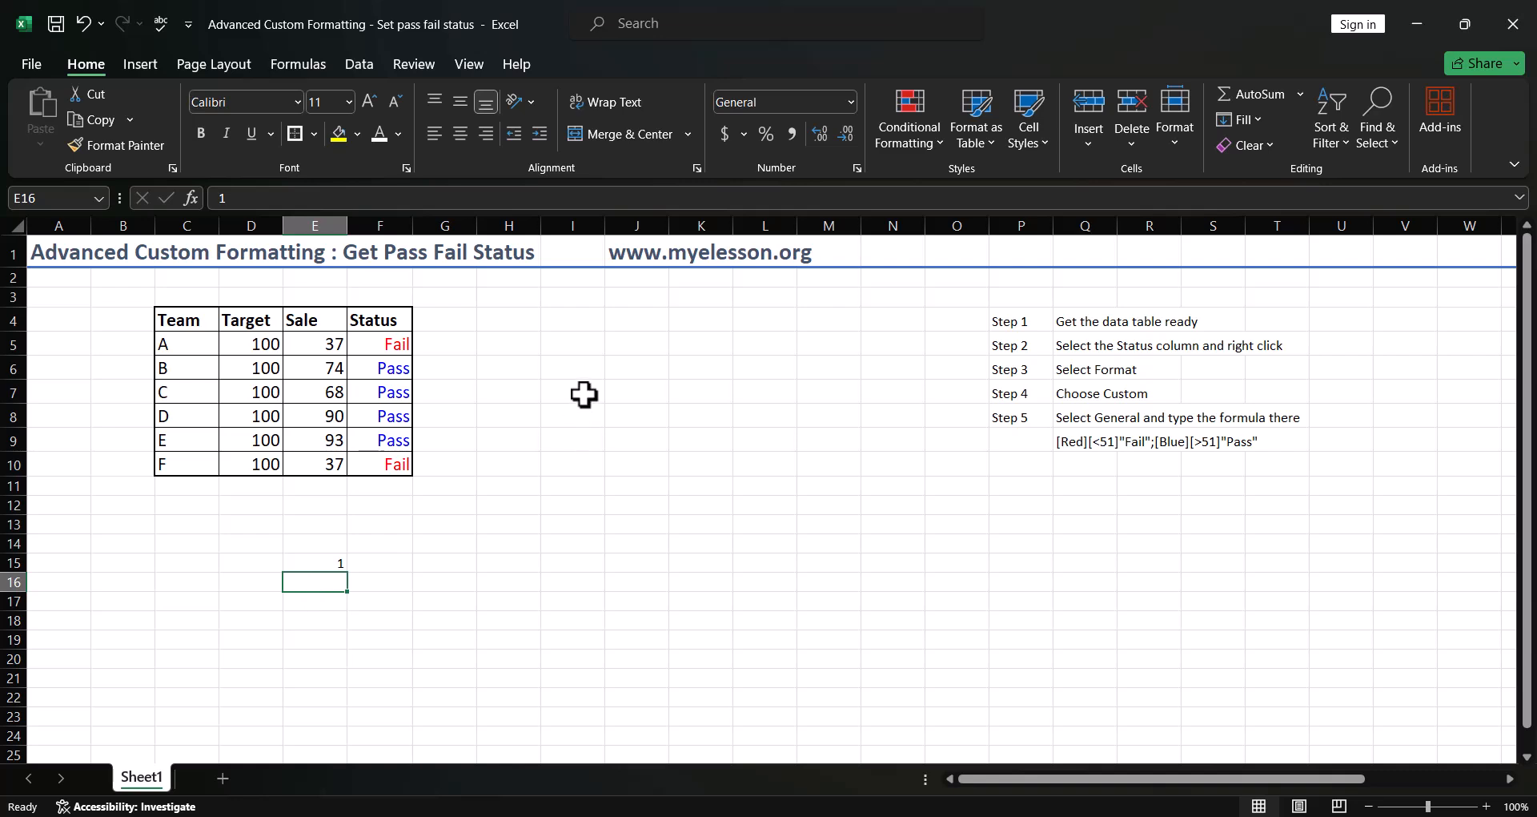
Select the Team, Target and Sale columns of the table with their headers, C4:E10
{"action": "left_click", "coordinate": [591, 370]}
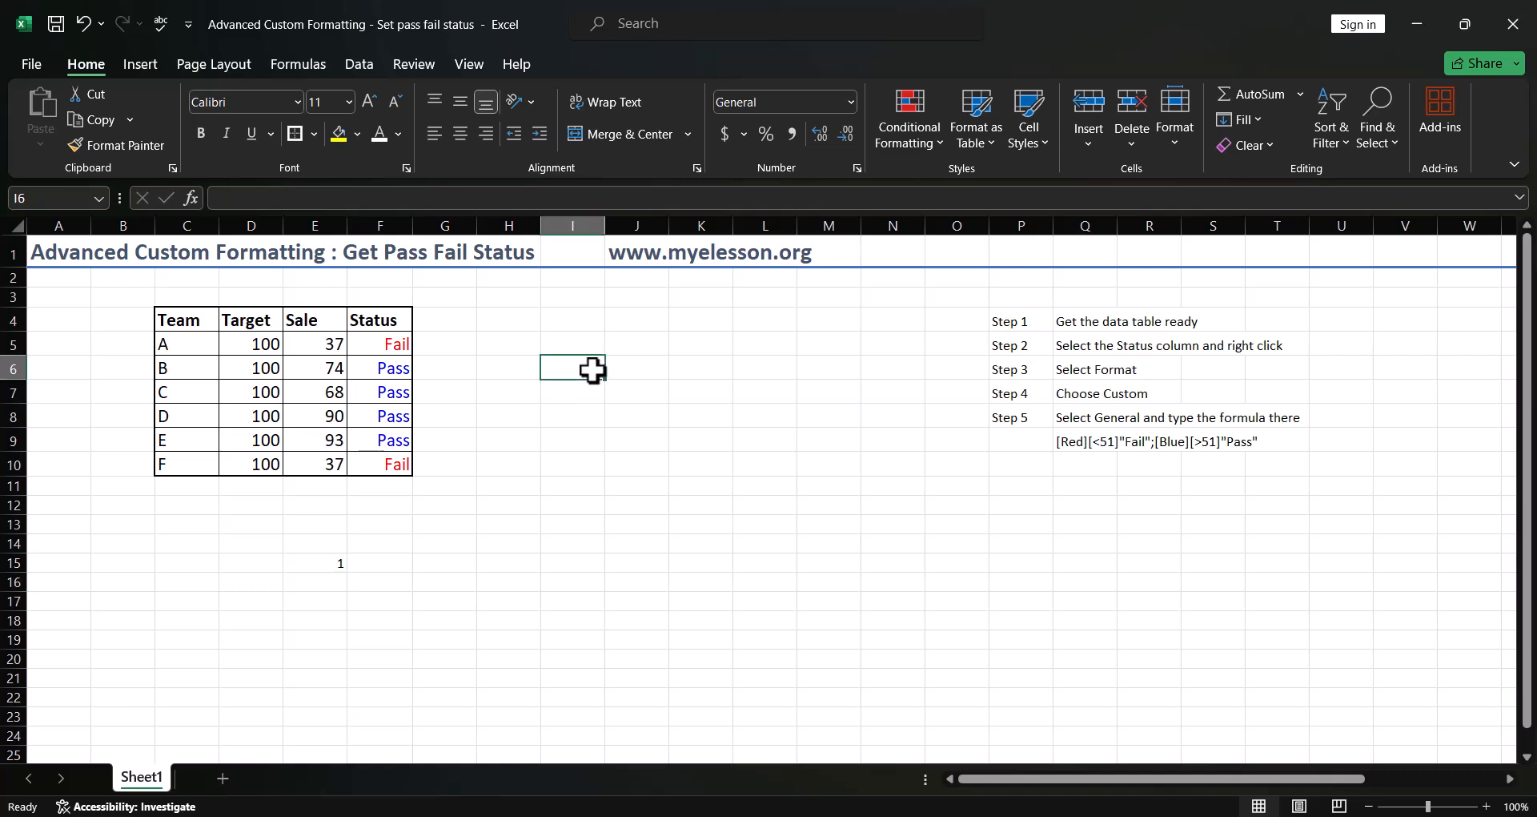
{"action": "key", "text": "Left"}
{"action": "key", "text": "Left"}
{"action": "key", "text": "Left"}
{"action": "key", "text": "Left"}
{"action": "key", "text": "Left"}
{"action": "key", "text": "Left"}
{"action": "key", "text": "Up"}
{"action": "key", "text": "Up"}
{"action": "key", "text": "shift+Right"}
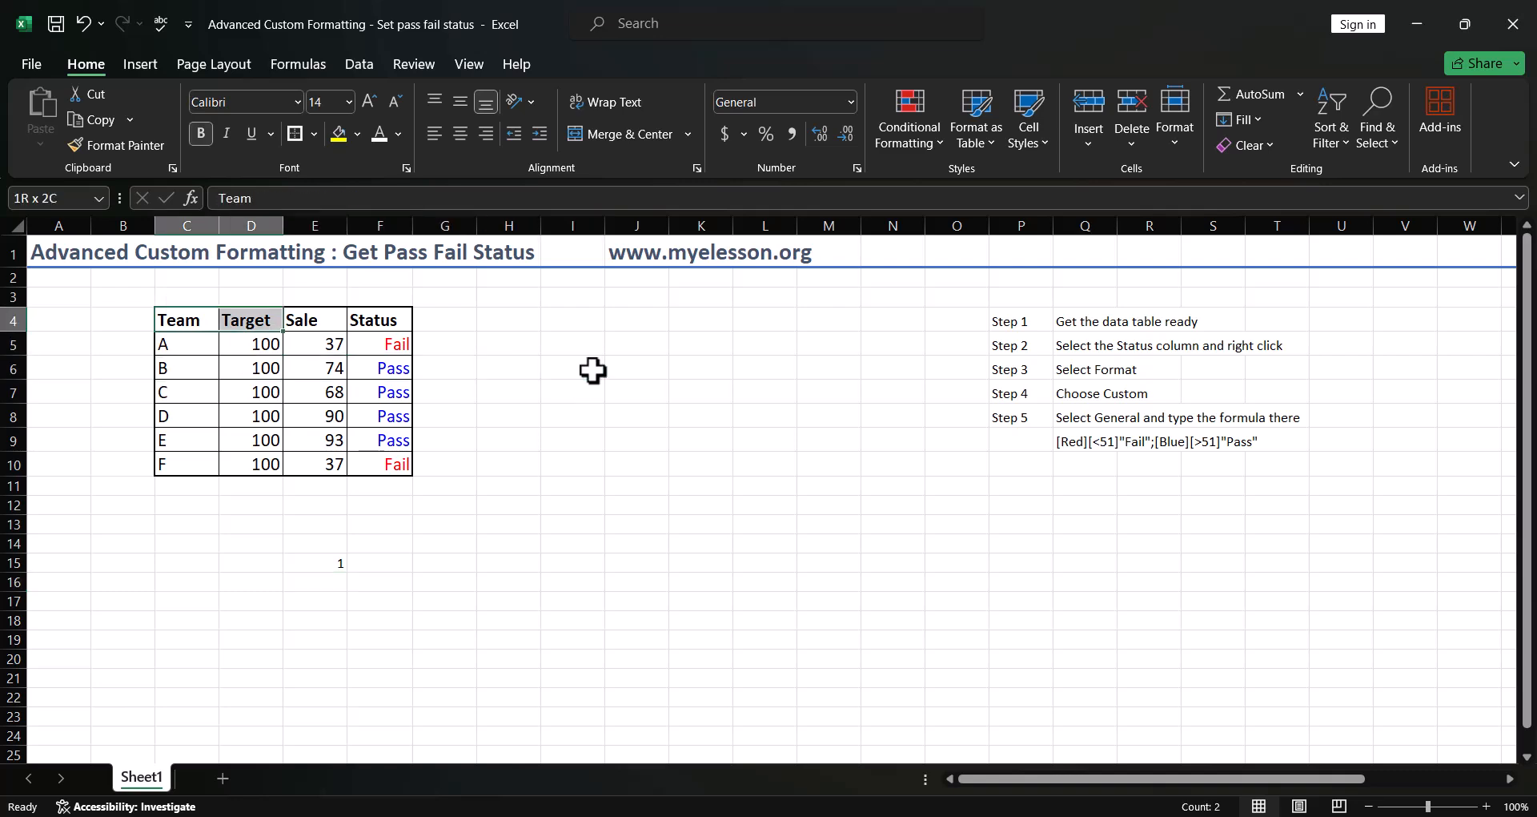
{"action": "key", "text": "shift+Right"}
{"action": "key", "text": "shift+Right"}
{"action": "key", "text": "shift+Down"}
{"action": "key", "text": "shift+Down"}
{"action": "key", "text": "shift+Down"}
{"action": "key", "text": "shift+Down"}
{"action": "key", "text": "shift+Down"}
{"action": "key", "text": "shift+Down"}
{"action": "key", "text": "shift+Left"}
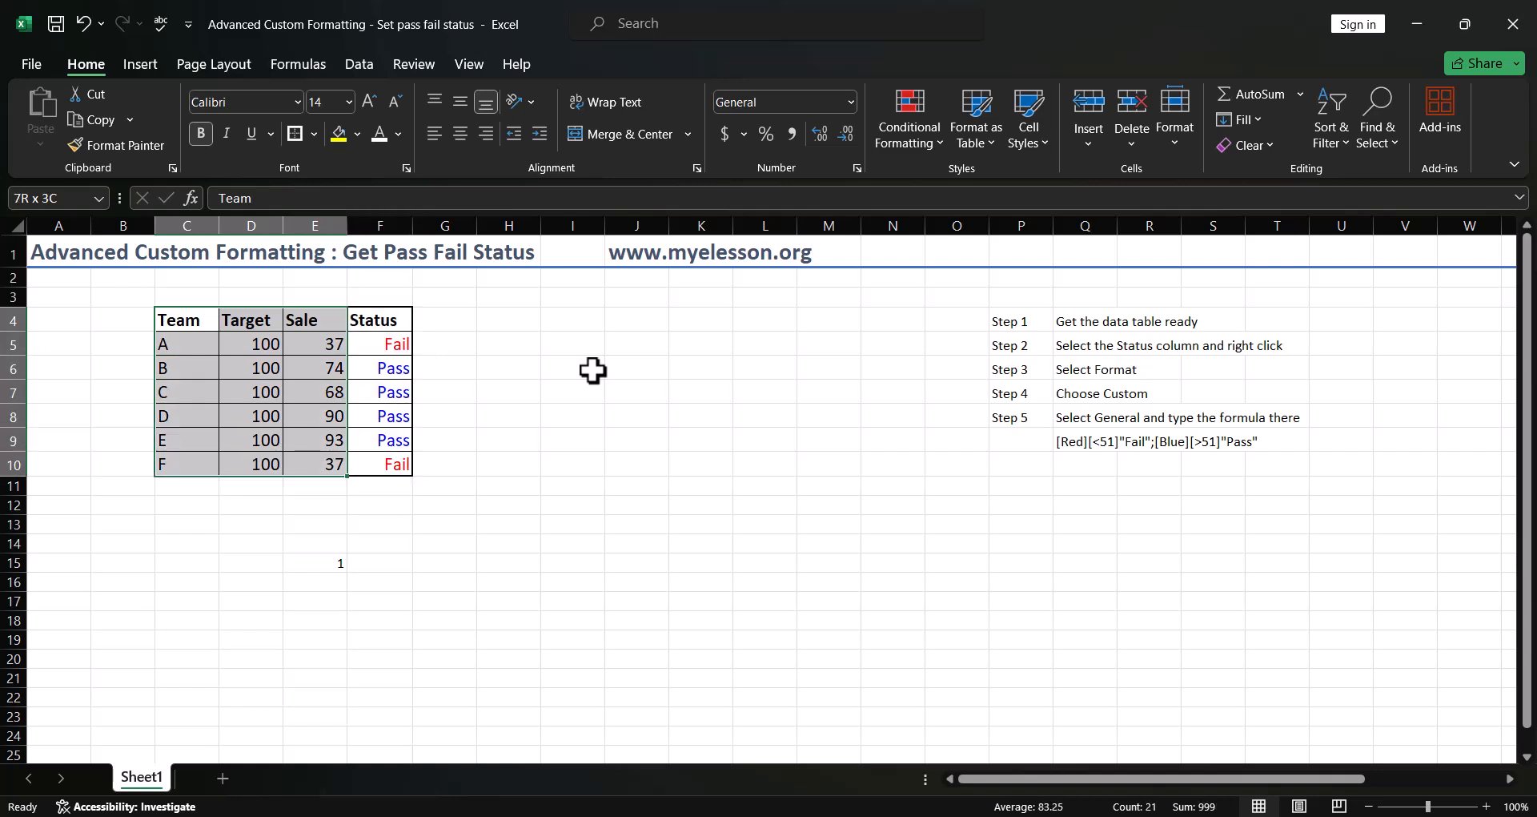
{"action": "key", "text": "ctrl+q"}
{"action": "key", "text": "Right"}
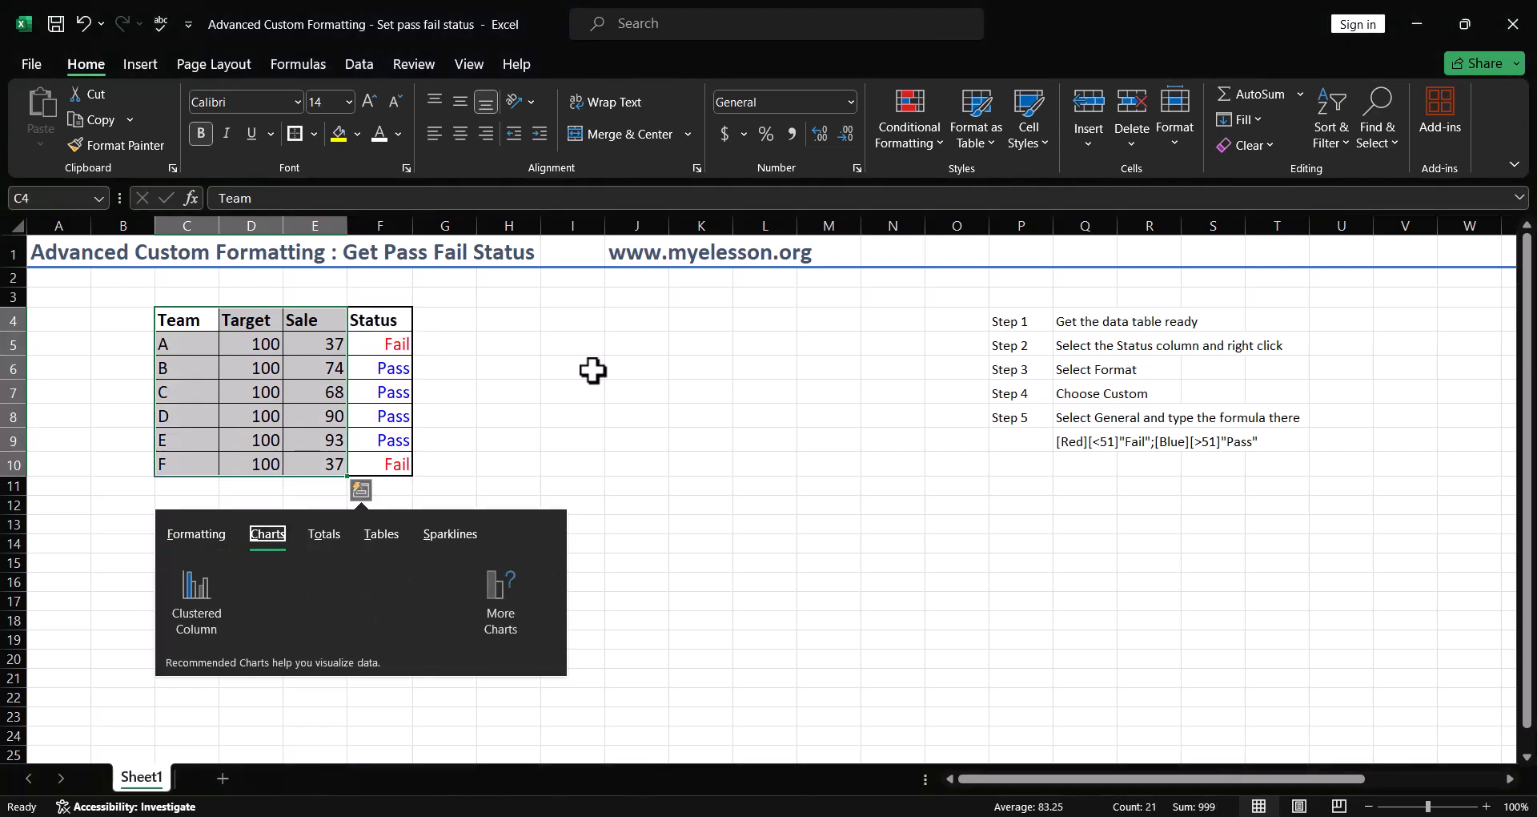
{"action": "key", "text": "Escape"}
Copy the Team, Target and Sale columns, C4:E10, to a second table starting at cell J4
{"action": "key", "text": "shift+Right"}
{"action": "key", "text": "shift+Right"}
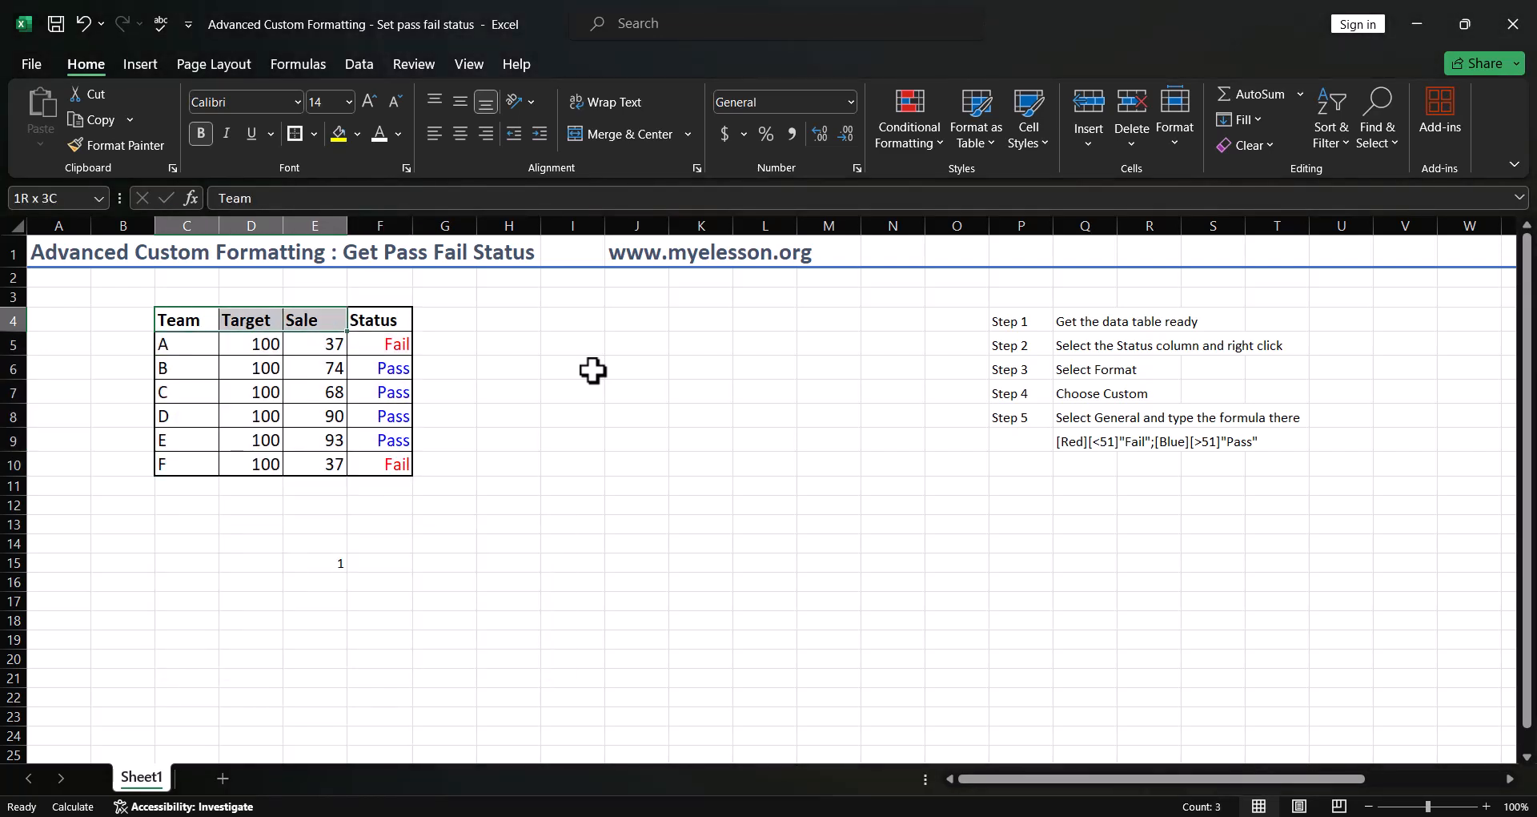
{"action": "key", "text": "Left"}
{"action": "key", "text": "Left"}
{"action": "key", "text": "Left"}
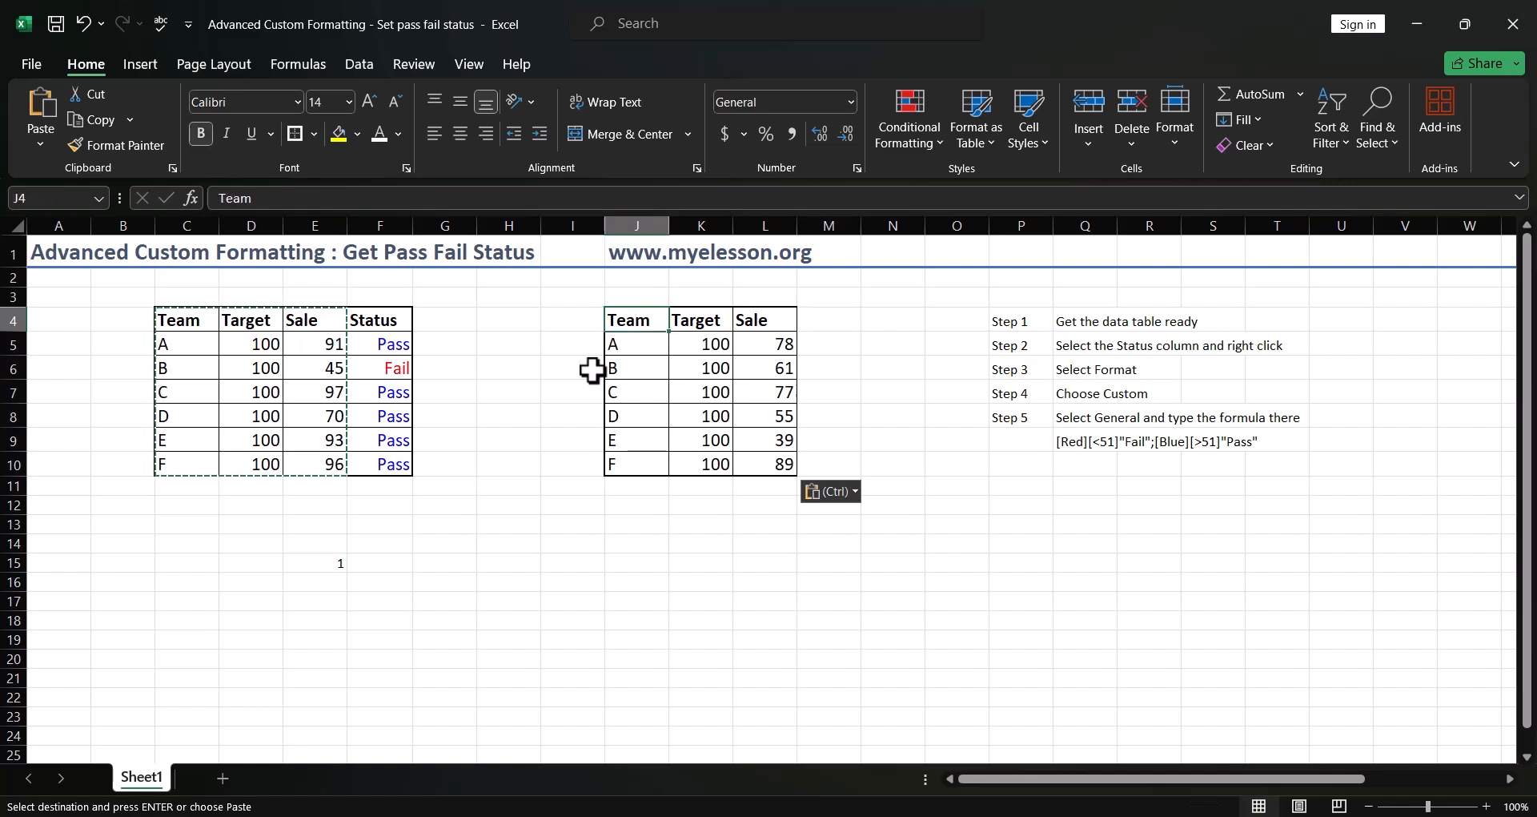
Copy the Status header from F4 to M4 beside the new table's Sale header
{"action": "key", "text": "Left"}
{"action": "key", "text": "Left"}
{"action": "key", "text": "Left"}
{"action": "key", "text": "Left"}
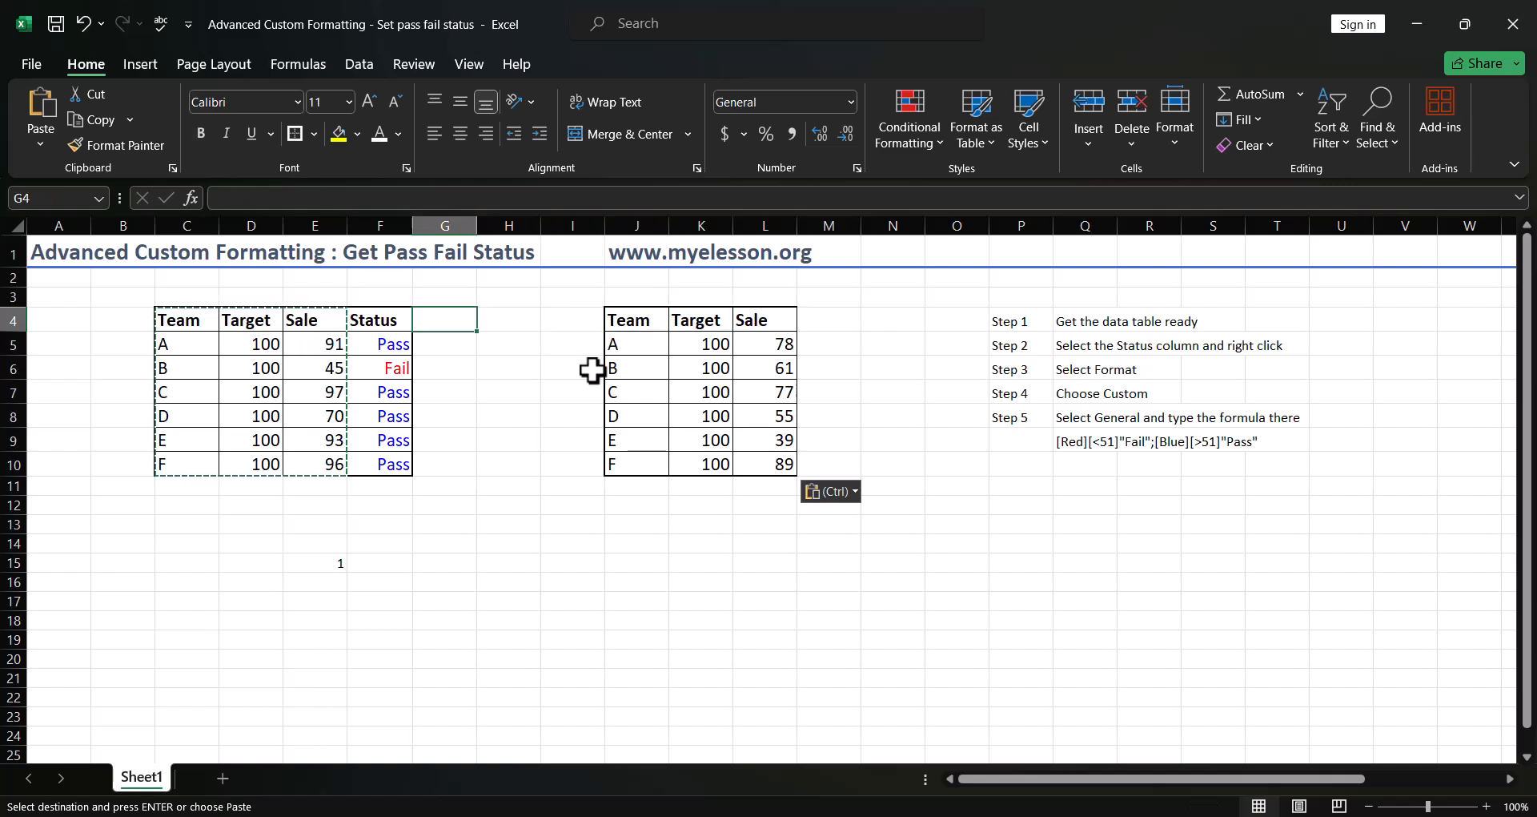
{"action": "key", "text": "ctrl+c"}
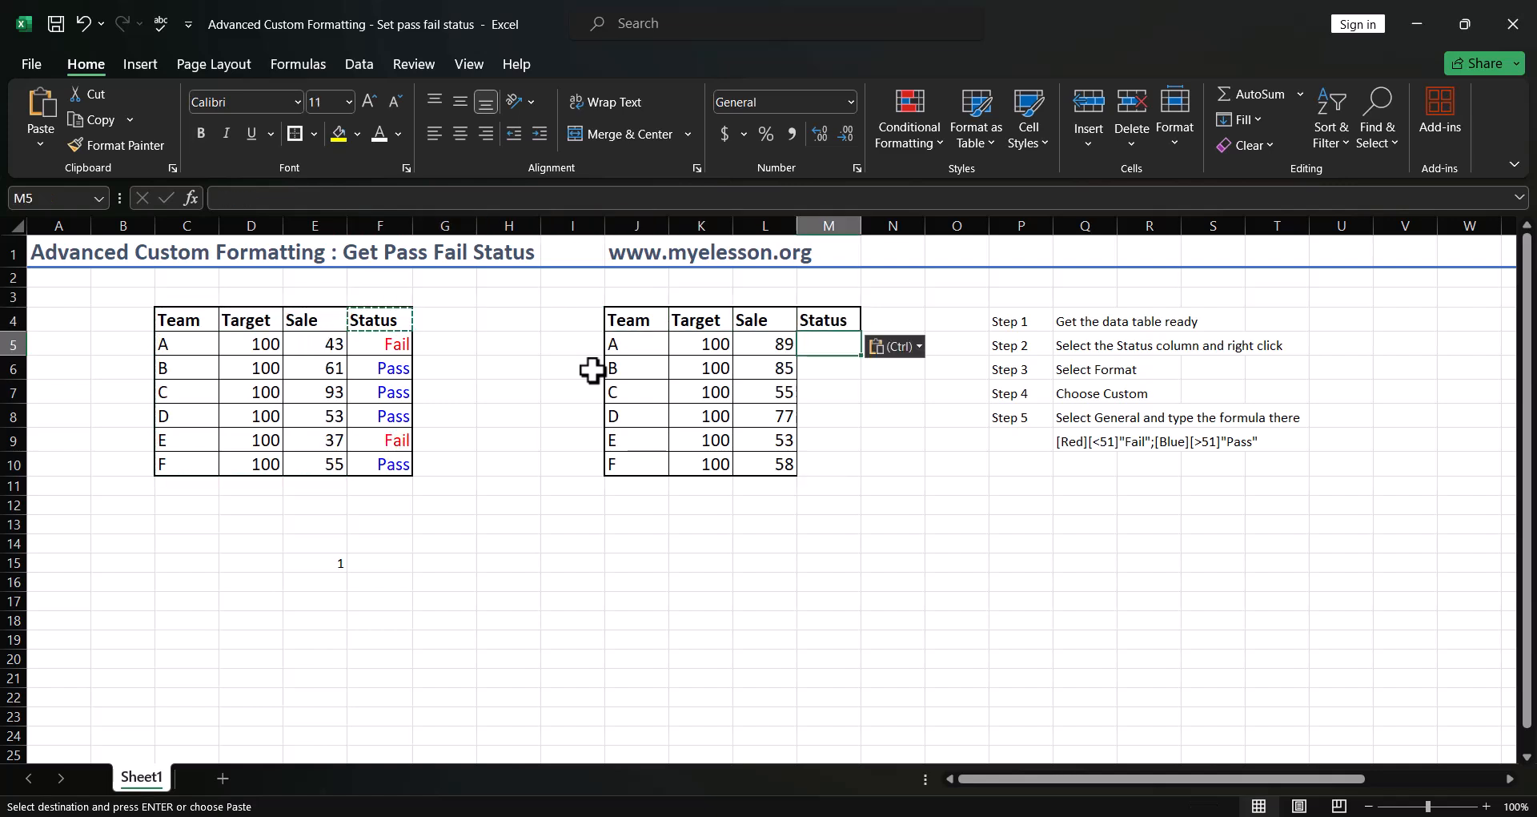
Clear the random formulas from the new table's Sale column, L5:L10
{"action": "key", "text": "Left"}
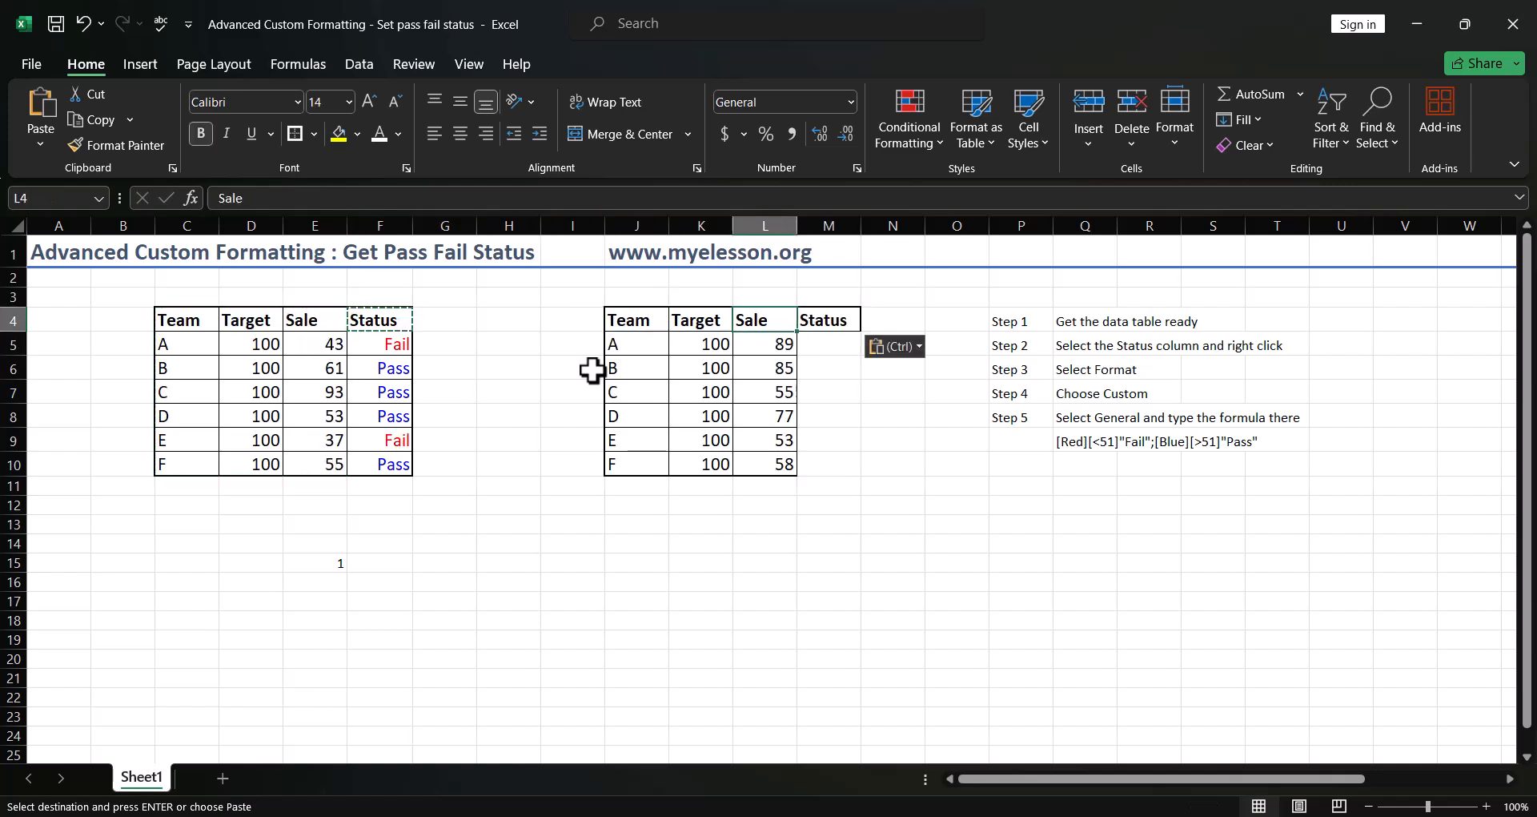
{"action": "key", "text": "Escape"}
{"action": "key", "text": "shift+Down"}
{"action": "key", "text": "shift+Down"}
{"action": "key", "text": "shift+Down"}
{"action": "key", "text": "shift+Down"}
{"action": "key", "text": "shift+Down"}
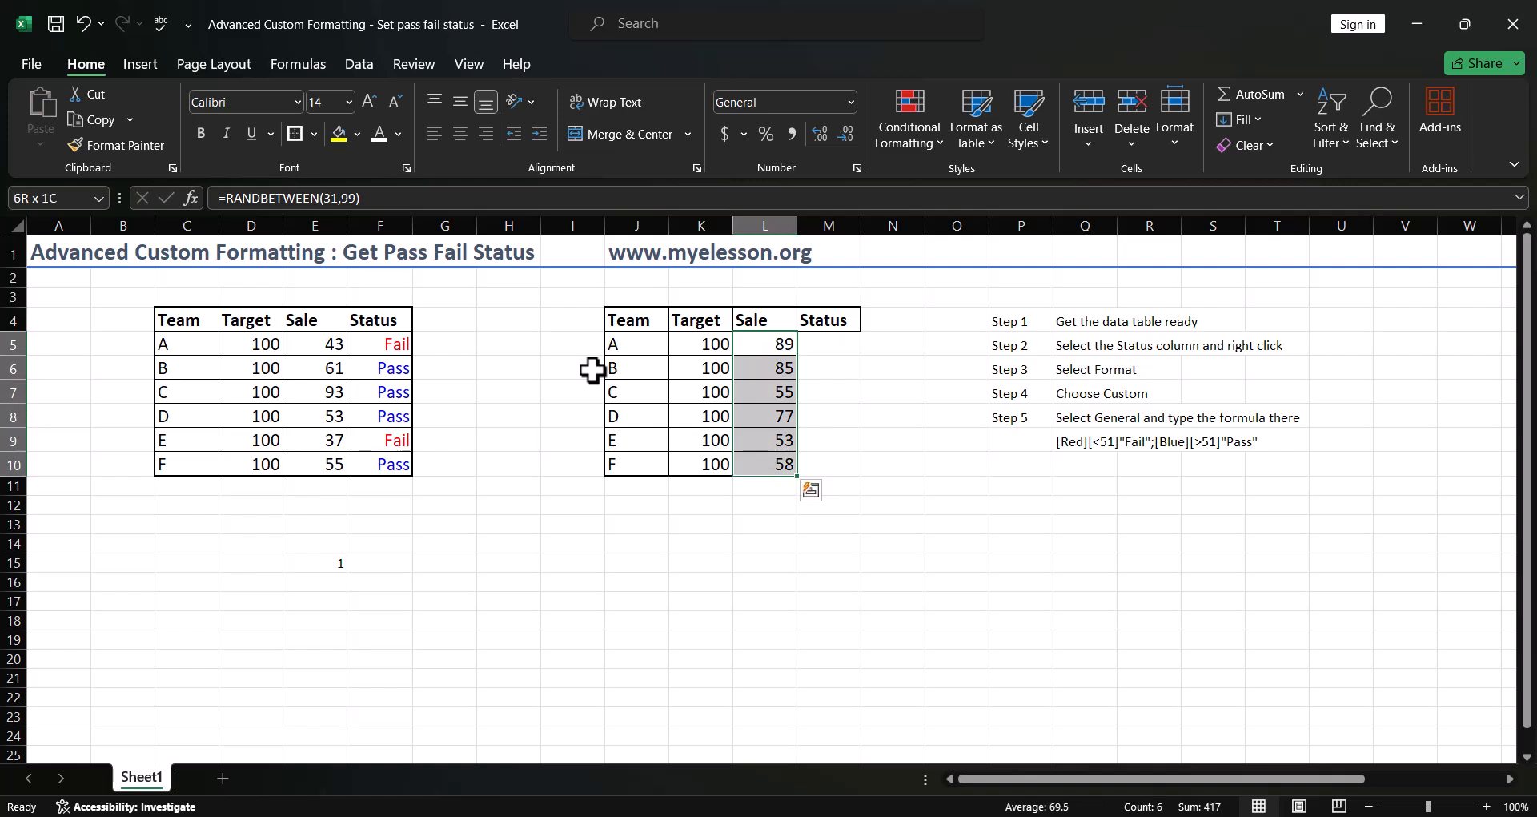
{"action": "key", "text": "Delete"}
{"action": "key", "text": "Right"}
{"action": "key", "text": "Left"}
Fill the new table's Sale column, L5:L10, with 78, 34, 65, 67, 89 and 12
{"action": "type", "text": "78"}
{"action": "key", "text": "Return"}
{"action": "type", "text": "34"}
{"action": "key", "text": "Return"}
{"action": "type", "text": "65"}
{"action": "key", "text": "Return"}
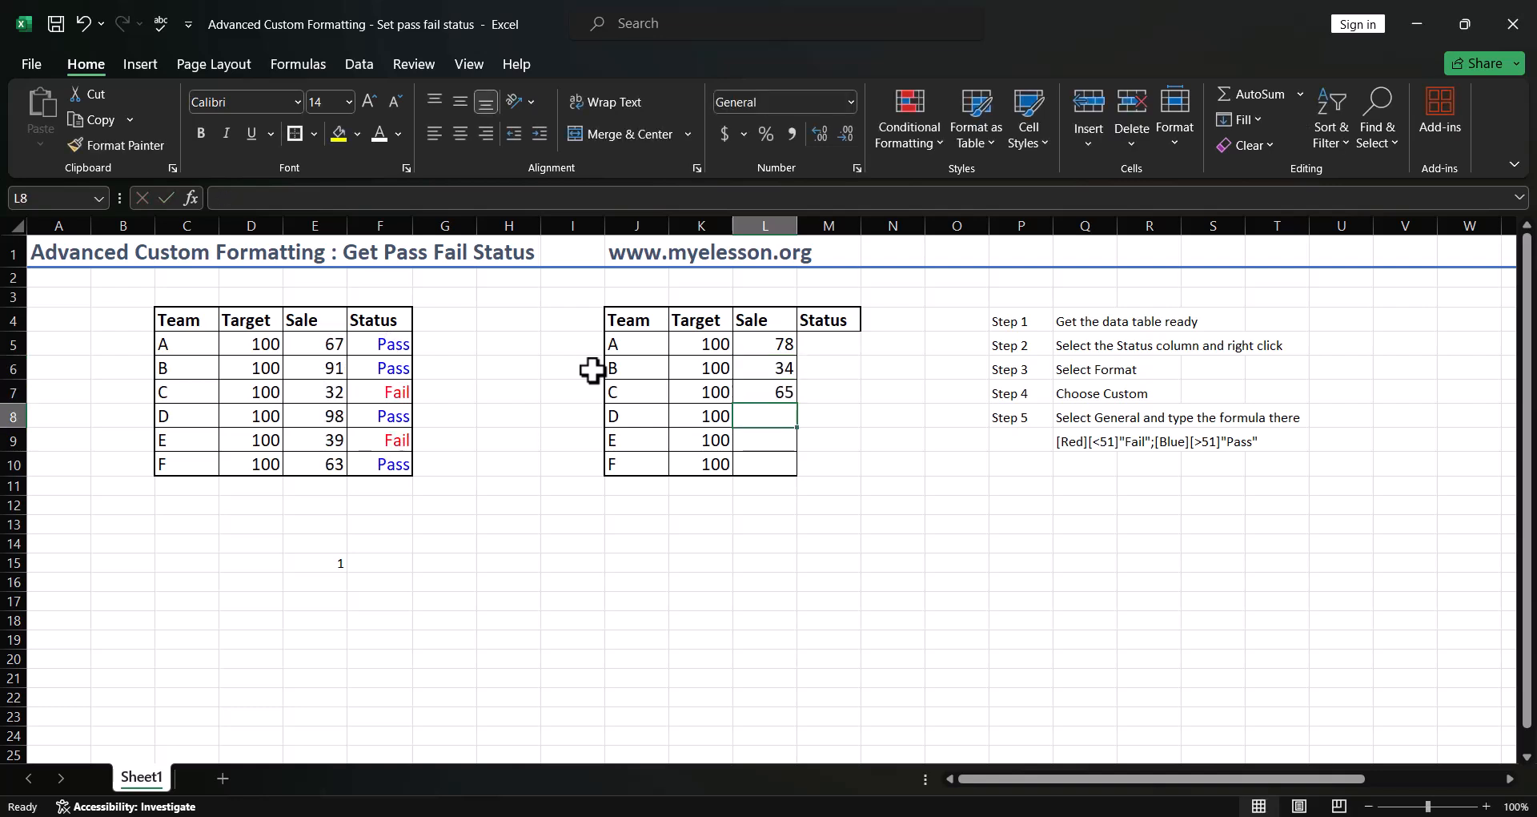
{"action": "type", "text": "67"}
{"action": "key", "text": "Return"}
{"action": "type", "text": "89"}
{"action": "key", "text": "Return"}
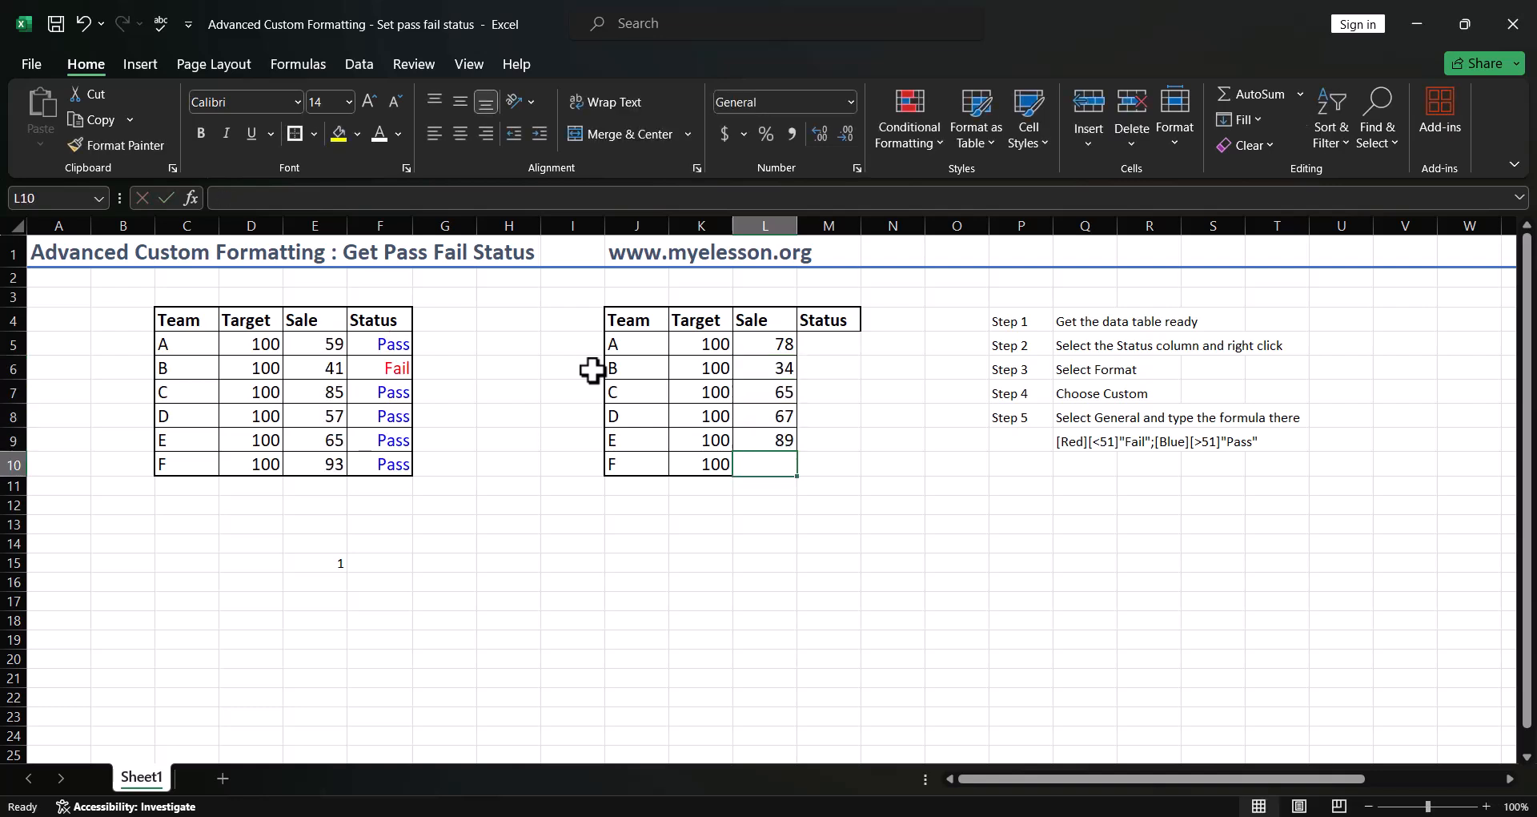
{"action": "type", "text": "12"}
{"action": "key", "text": "Return"}
{"action": "key", "text": "Up"}
{"action": "key", "text": "Up"}
{"action": "key", "text": "Up"}
{"action": "key", "text": "Up"}
{"action": "key", "text": "Up"}
{"action": "key", "text": "Up"}
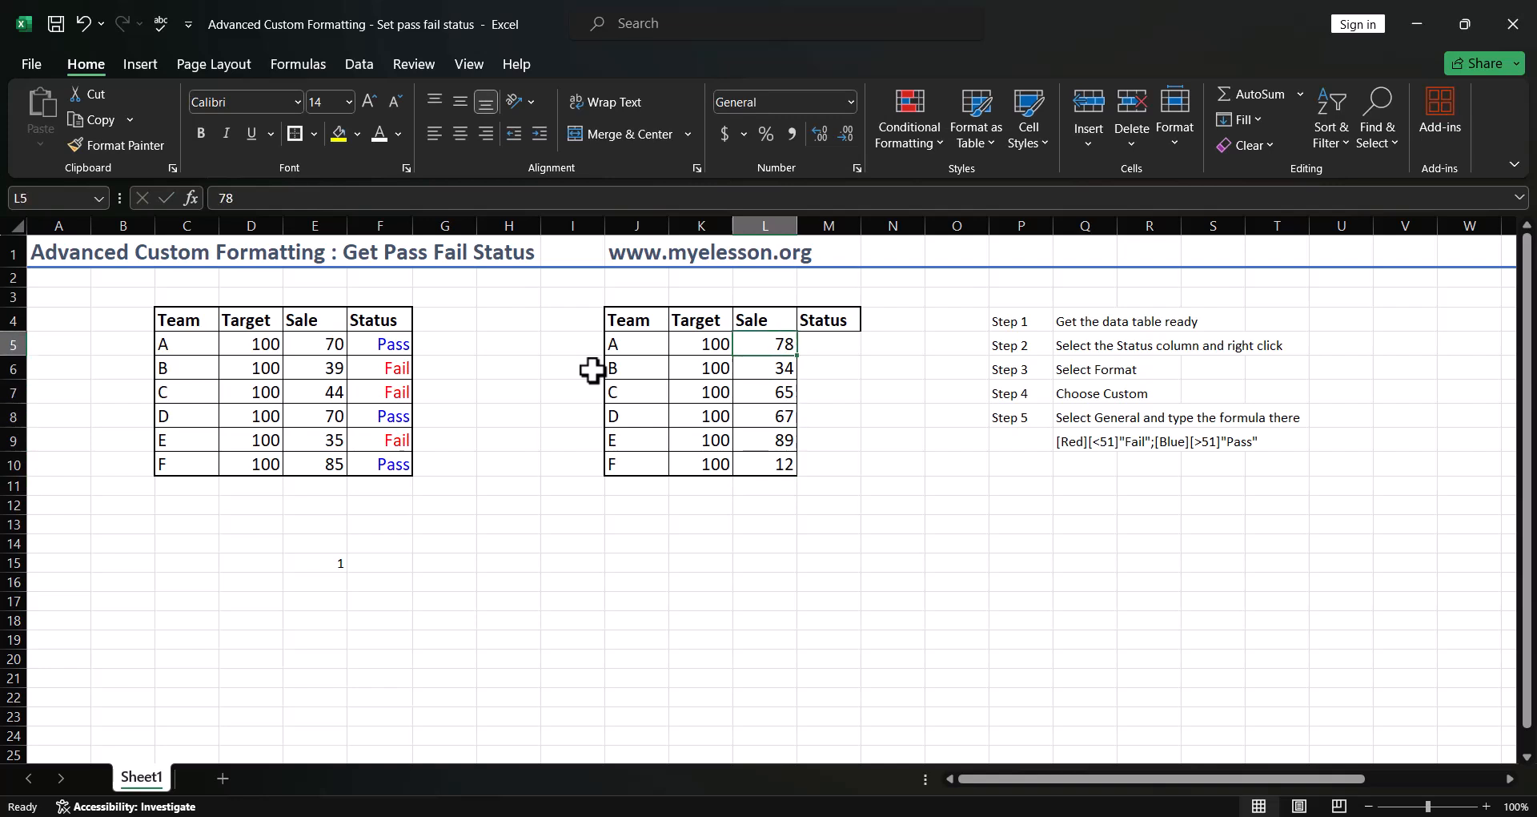
{"action": "key", "text": "Right"}
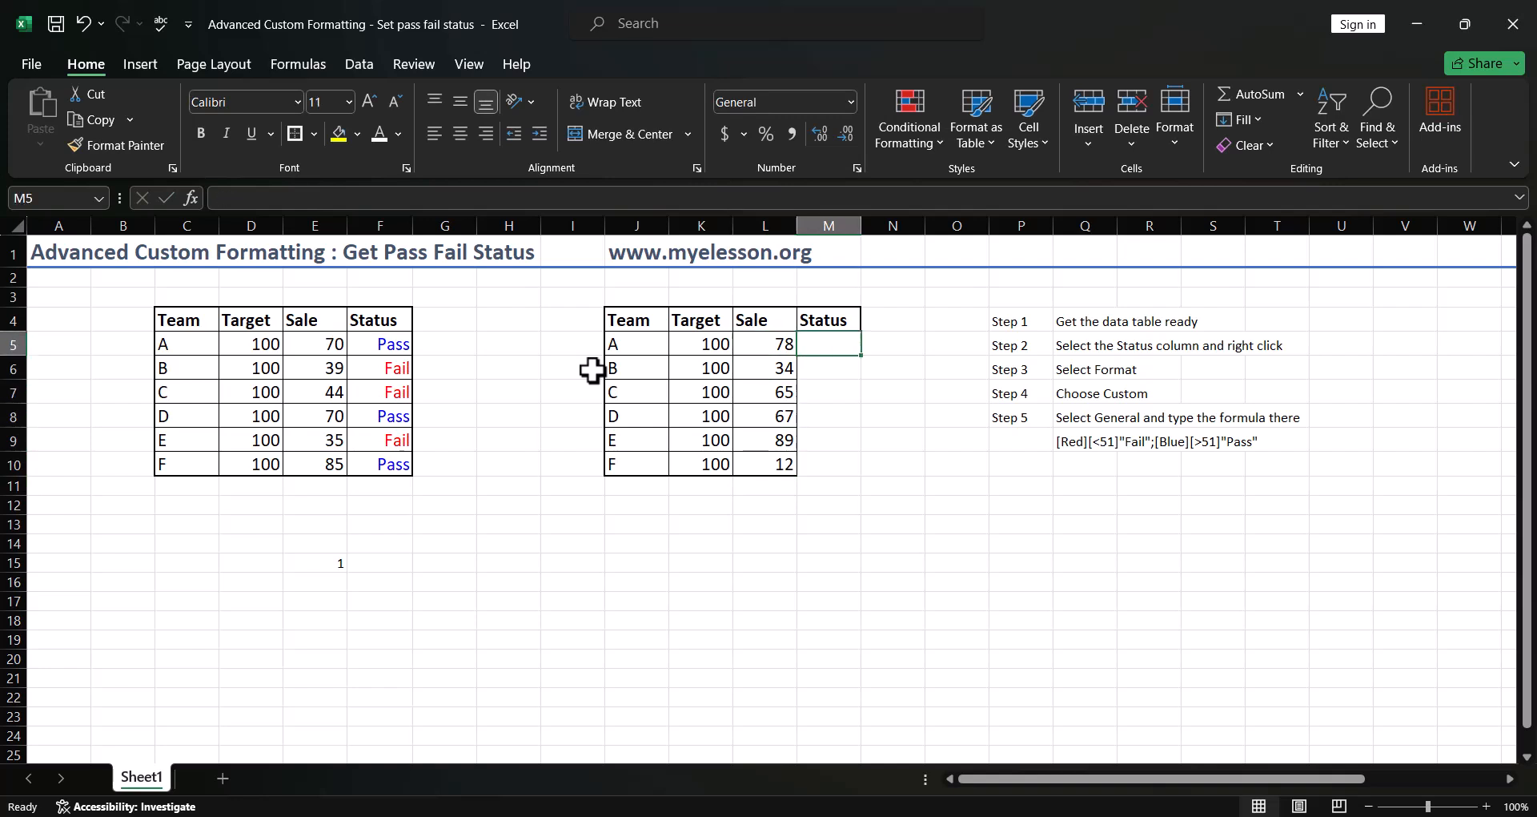
{"action": "key", "text": "Down"}
{"action": "key", "text": "Down"}
{"action": "key", "text": "Down"}
{"action": "key", "text": "Down"}
{"action": "key", "text": "Down"}
{"action": "key", "text": "Down"}
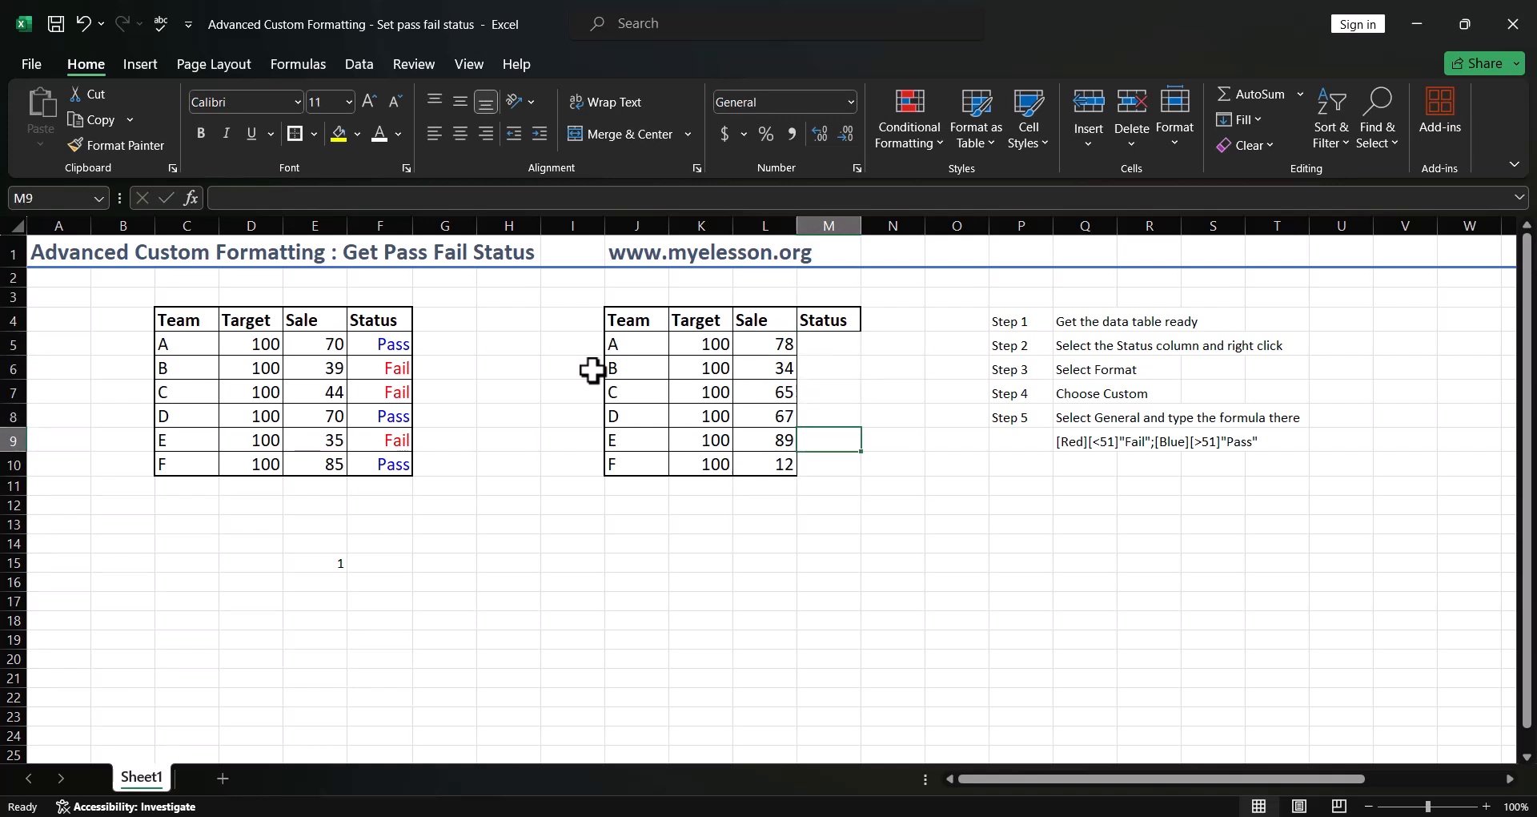
{"action": "key", "text": "Up"}
{"action": "key", "text": "Up"}
{"action": "key", "text": "Up"}
{"action": "key", "text": "Up"}
{"action": "key", "text": "Up"}
{"action": "key", "text": "Up"}
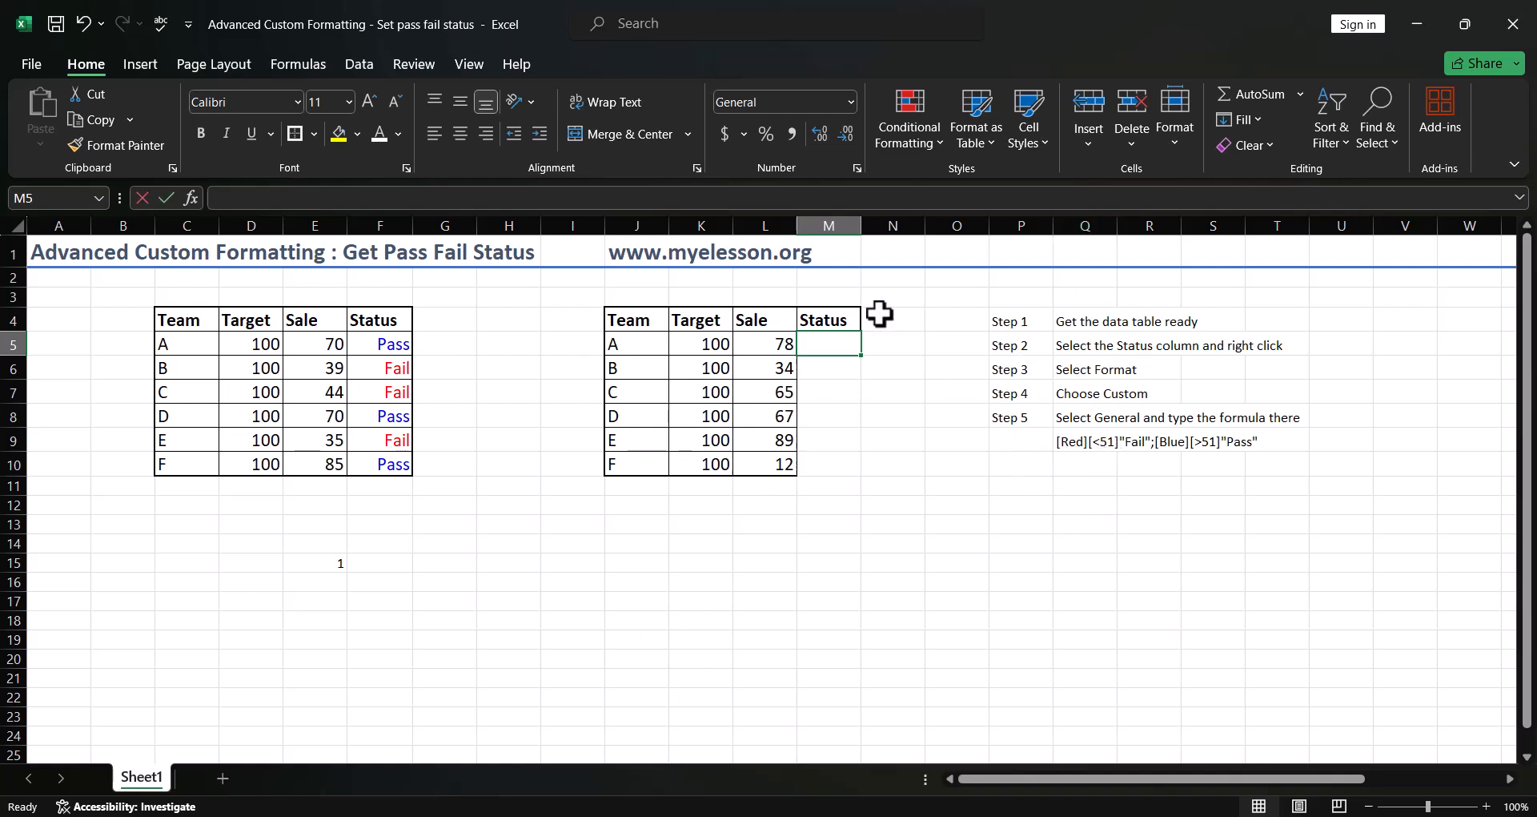
Enter the formula =L5 in cell M5 to link team A's Status to its Sale value
{"action": "type", "text": "="}
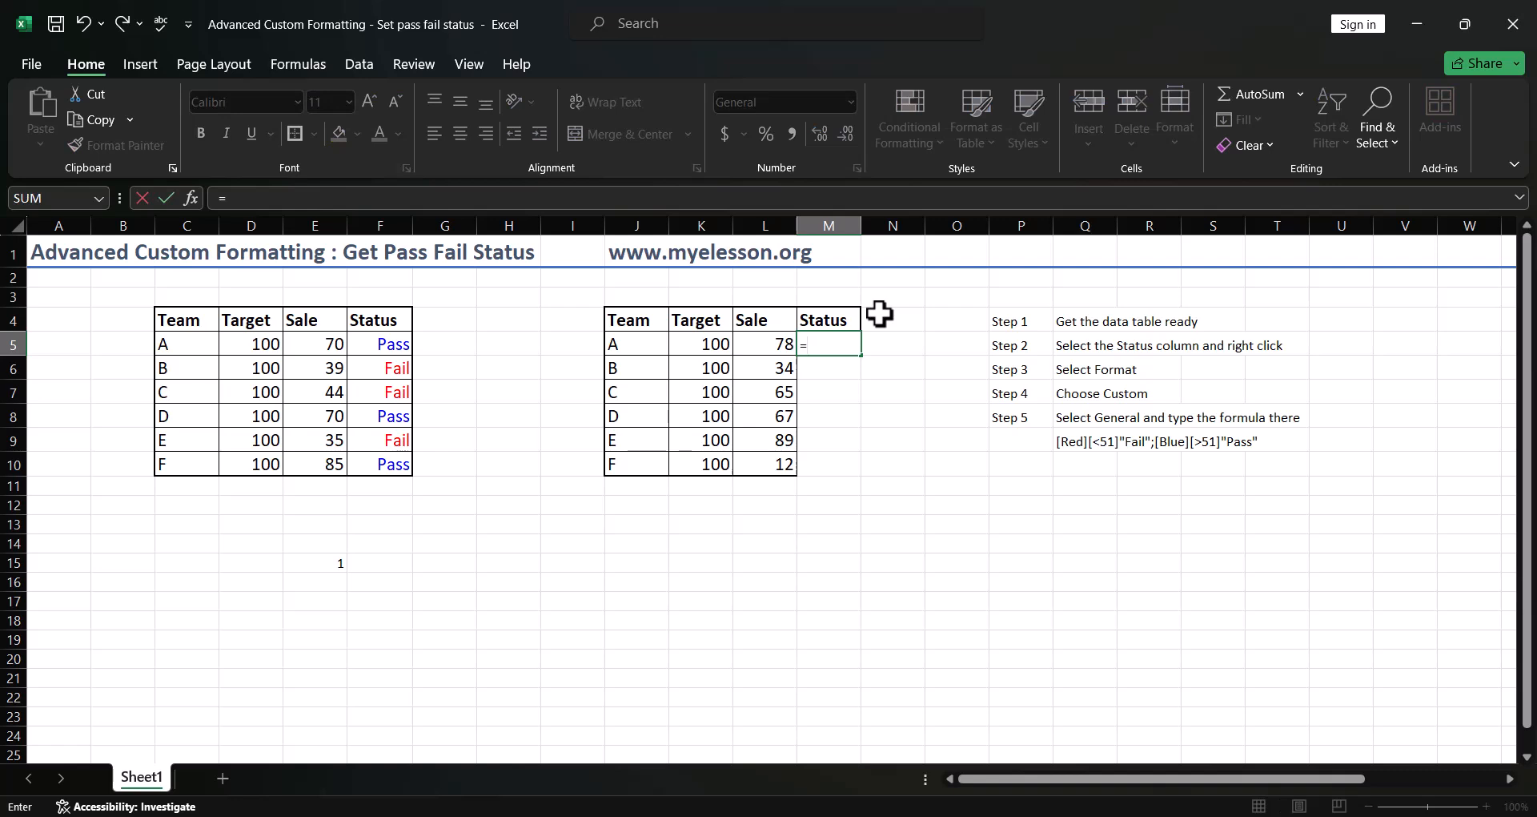
{"action": "left_click", "coordinate": [768, 344]}
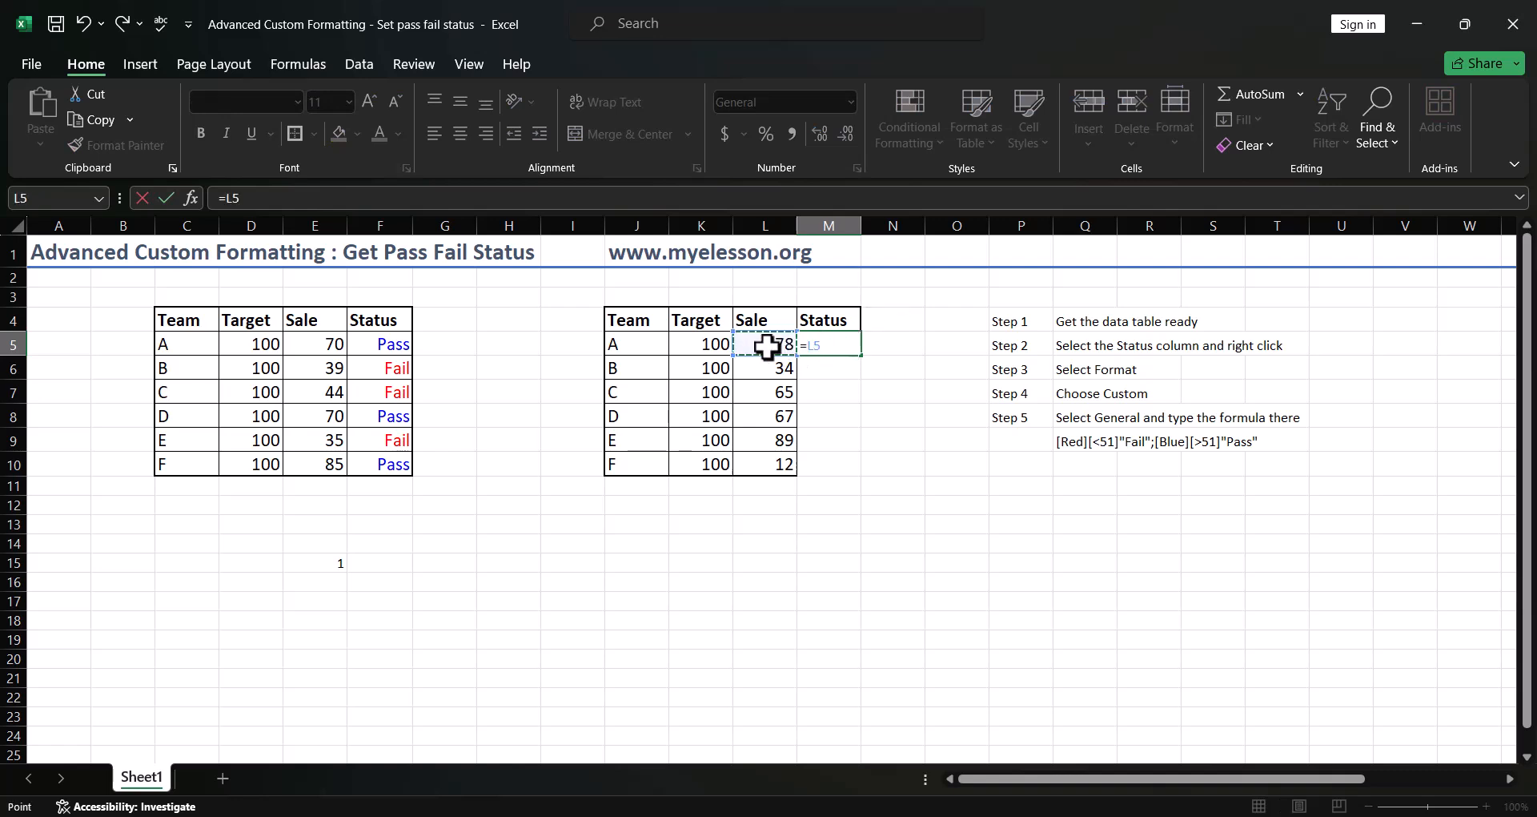
{"action": "key", "text": "Return"}
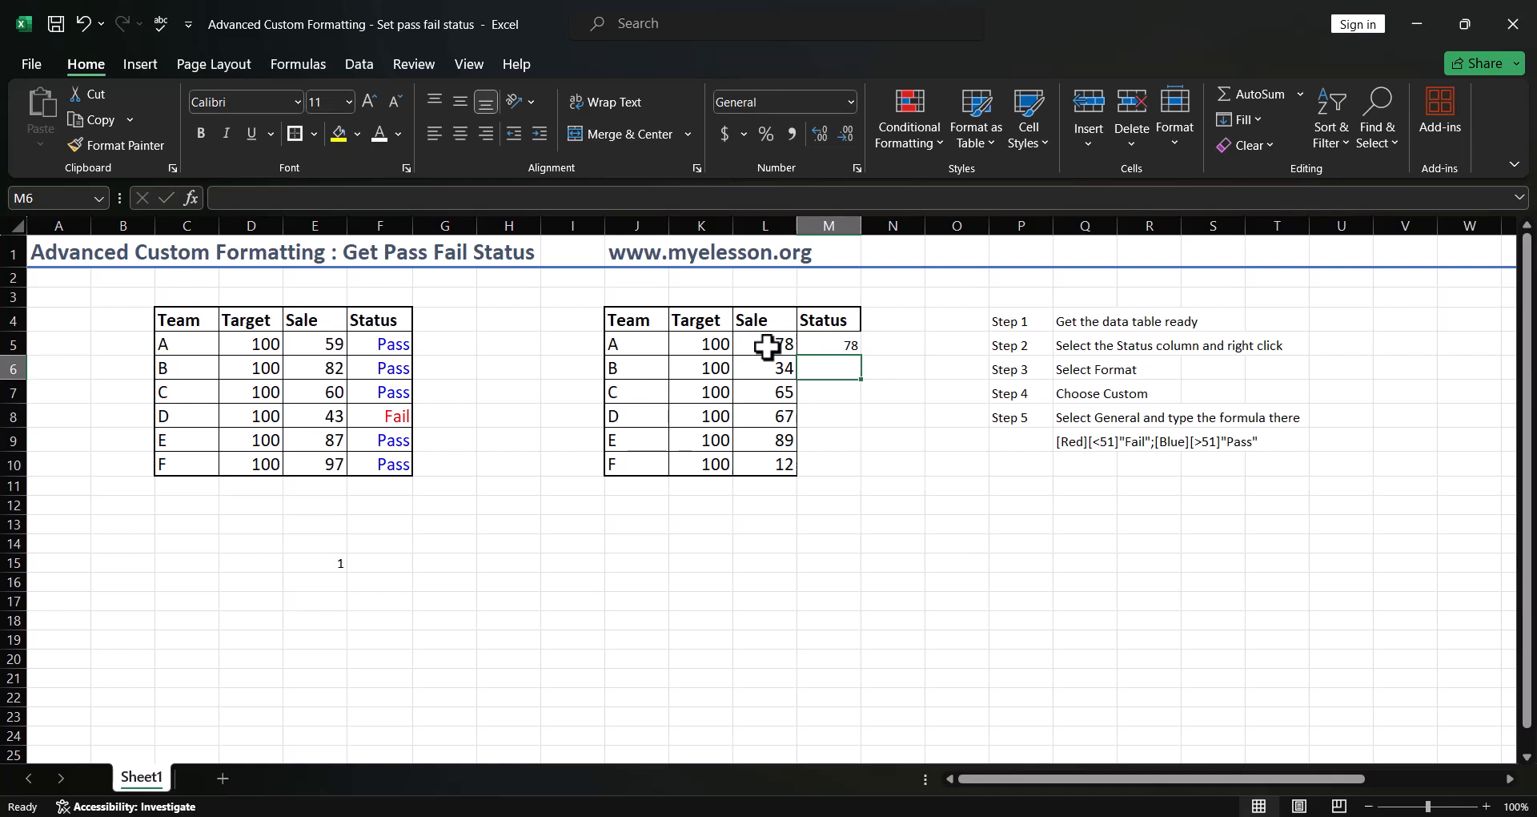
{"action": "key", "text": "Up"}
Copy the formatting of L5 to M5 and fill the M5 formula down to M10
{"action": "left_click", "coordinate": [769, 344]}
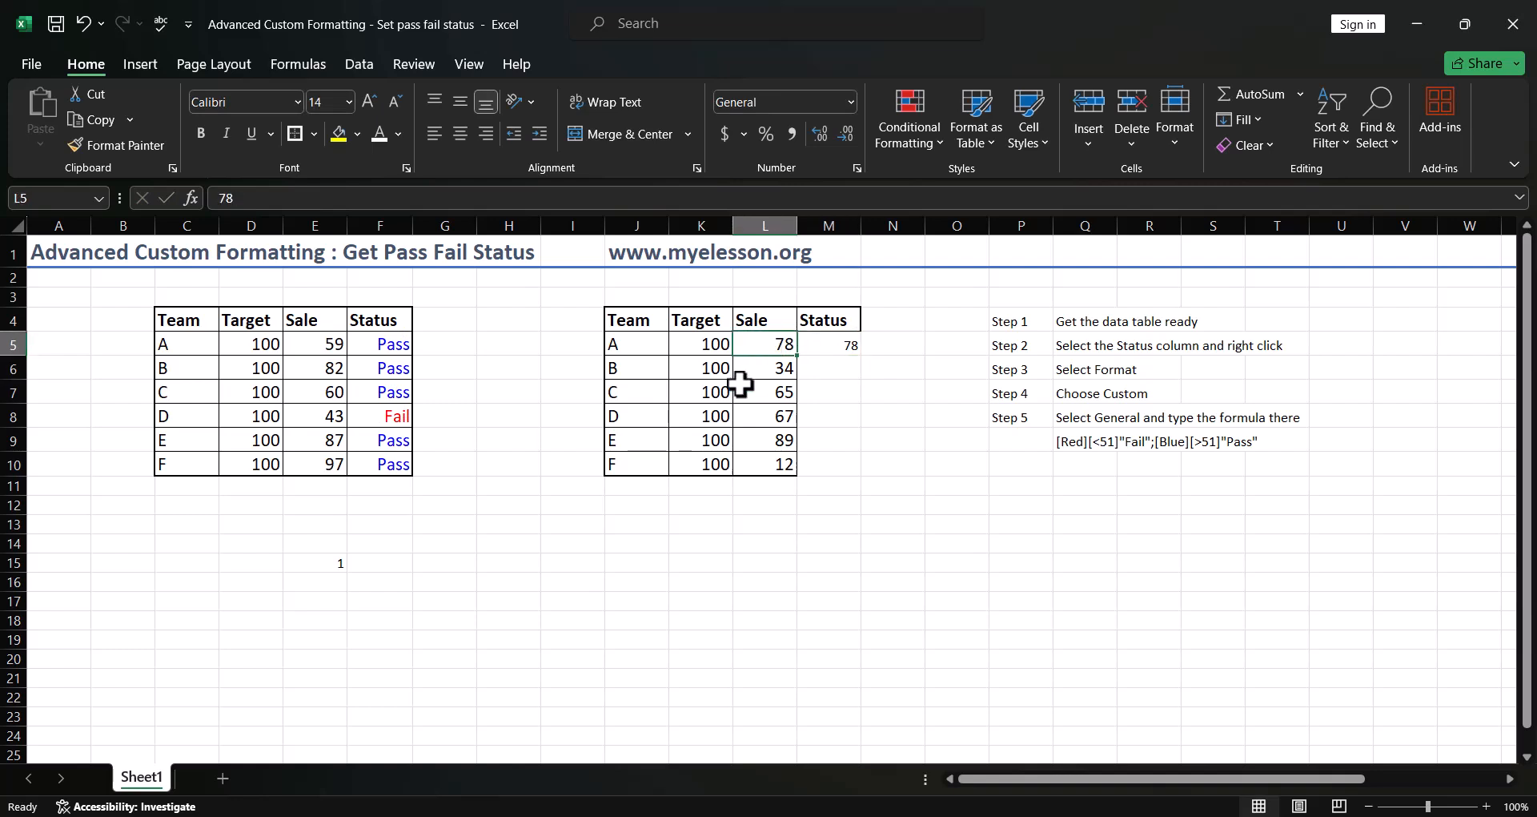
{"action": "left_click", "coordinate": [101, 143]}
{"action": "left_click", "coordinate": [833, 343]}
{"action": "left_click_drag", "start_coordinate": [861, 359], "coordinate": [856, 480]}
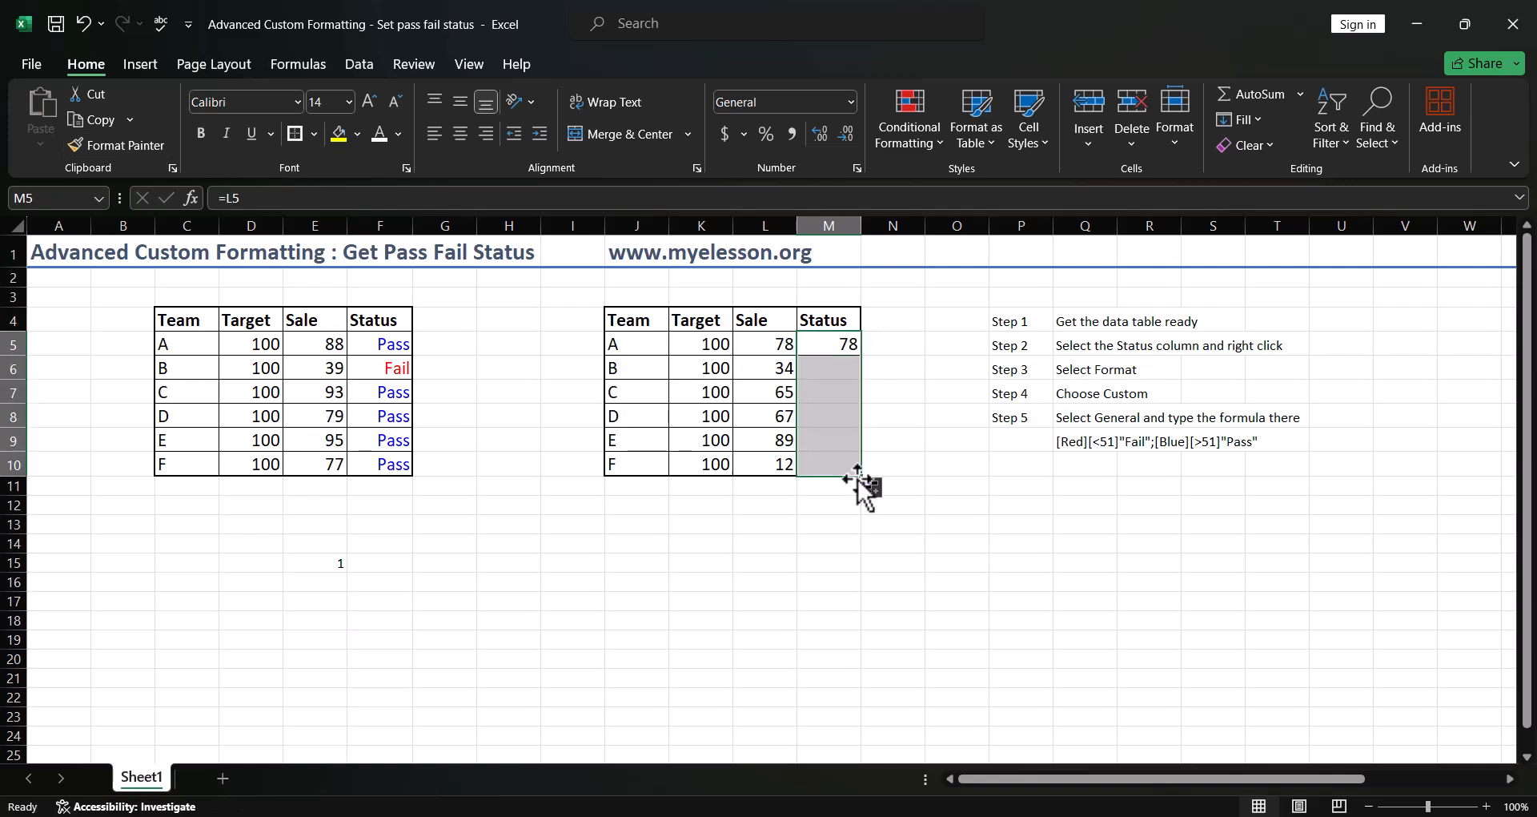
{"action": "left_click", "coordinate": [941, 488]}
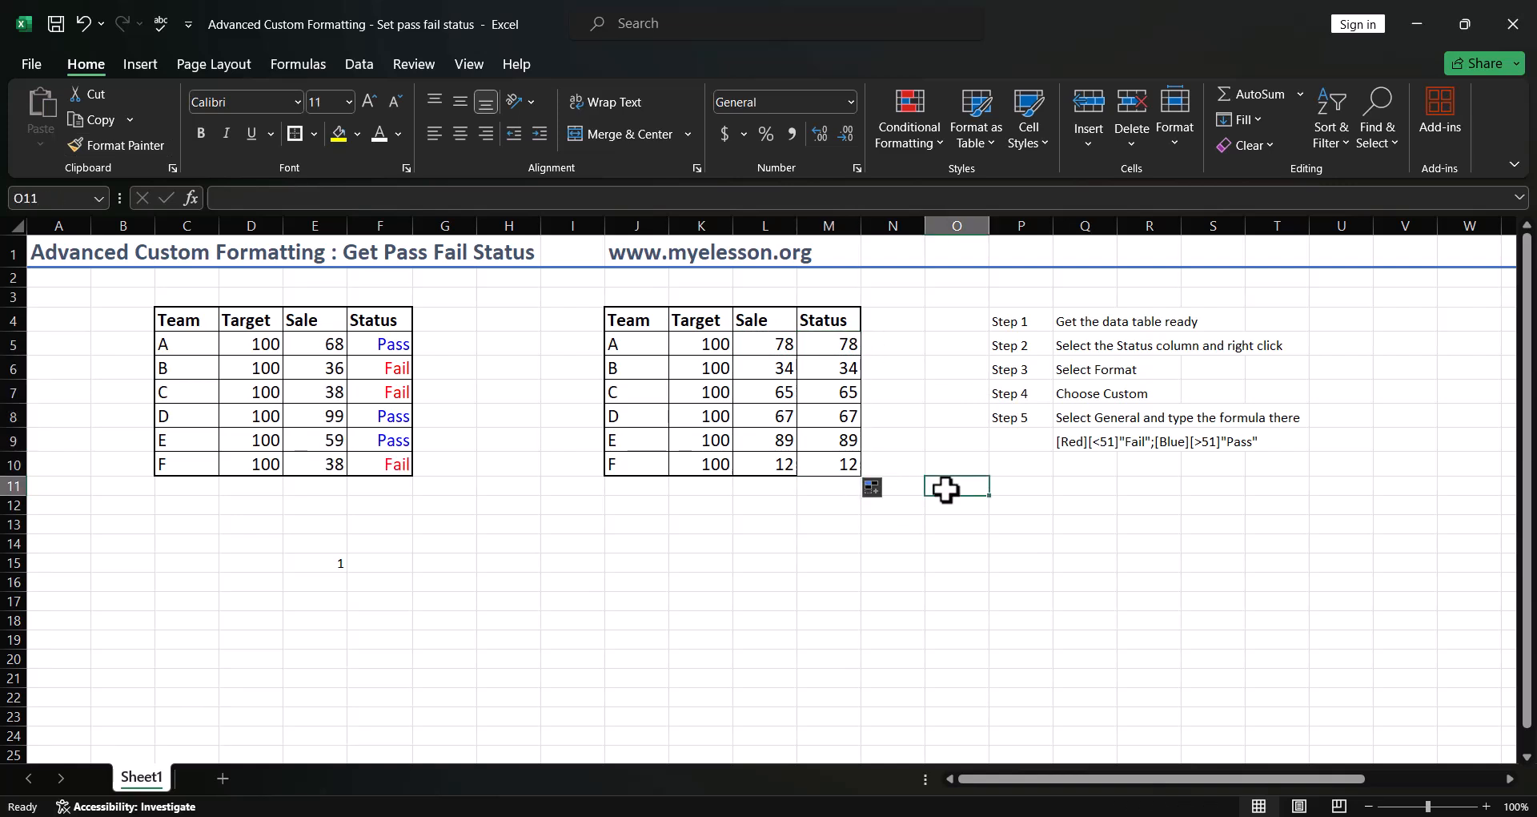
Open the cell formatting for the new table's Status values, M5:M10, and choose the Custom number category
{"action": "left_click", "coordinate": [312, 368]}
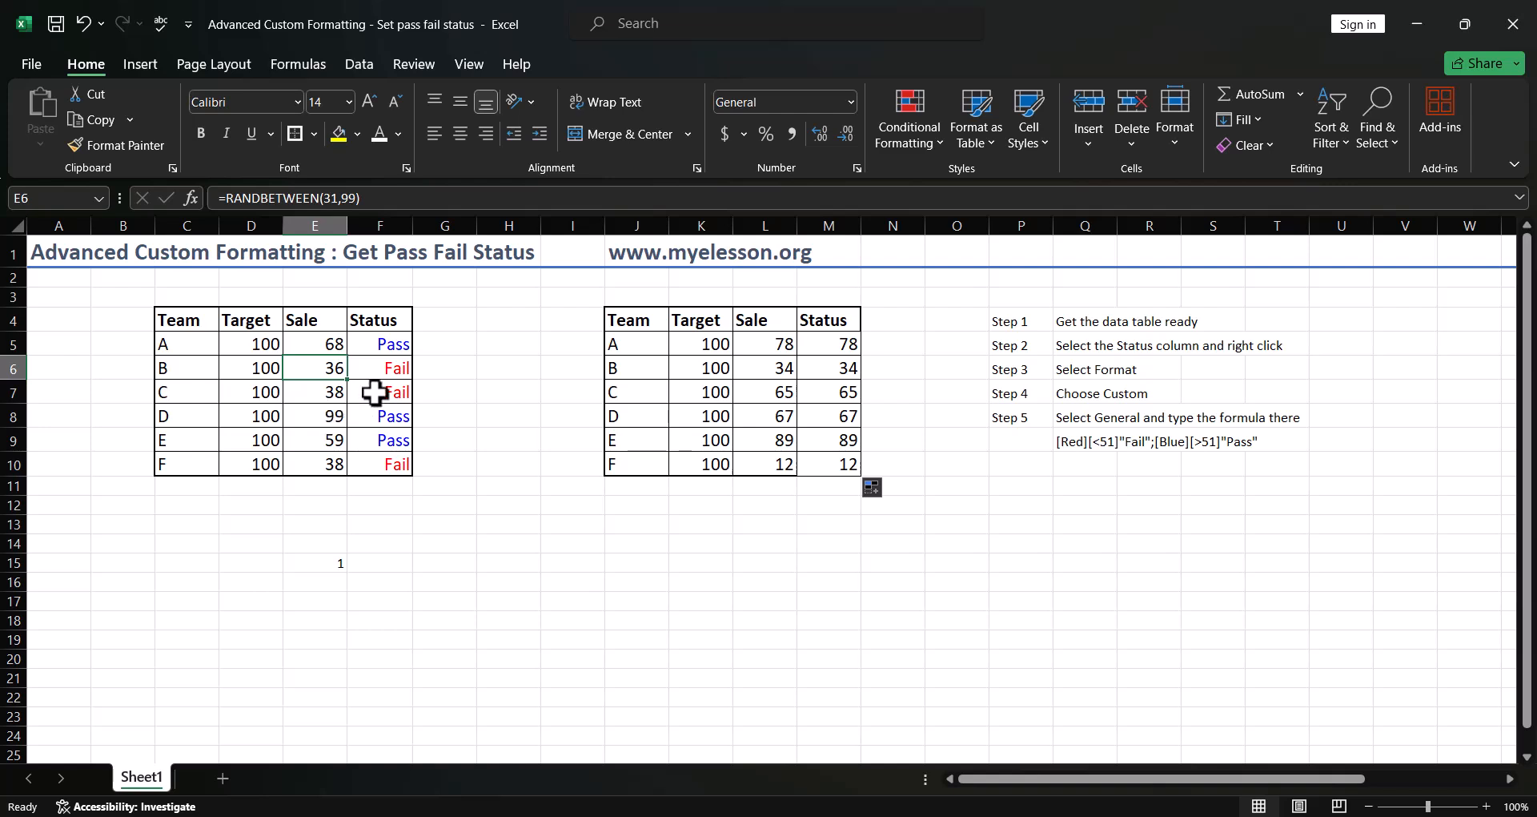
{"action": "key", "text": "Right"}
{"action": "key", "text": "Right"}
{"action": "key", "text": "Right"}
{"action": "key", "text": "Right"}
{"action": "key", "text": "Right"}
{"action": "key", "text": "Right"}
{"action": "key", "text": "Right"}
{"action": "key", "text": "Right"}
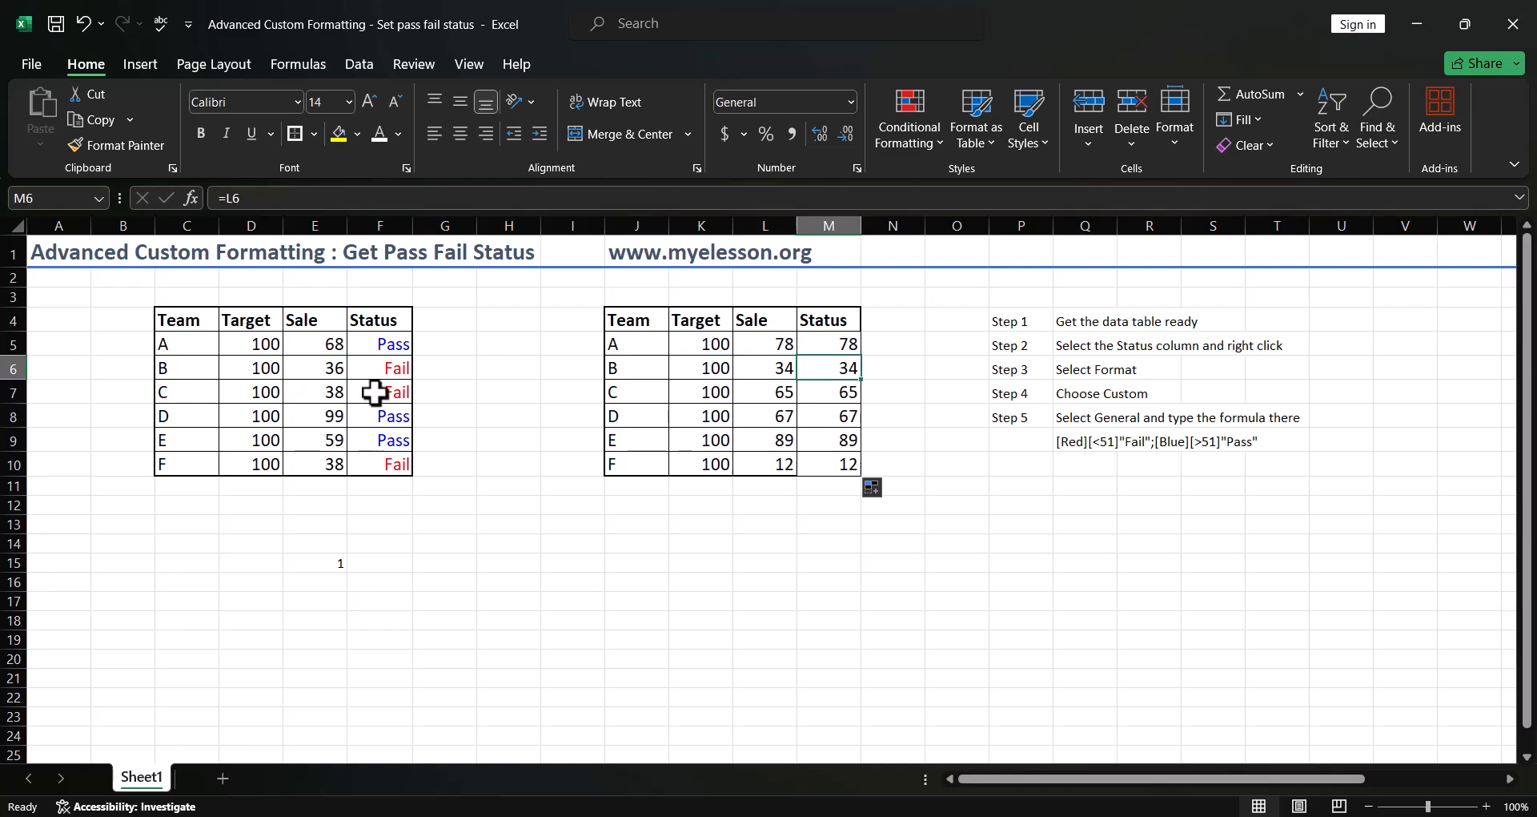
{"action": "key", "text": "Up"}
{"action": "key", "text": "shift+Down"}
{"action": "key", "text": "shift+Down"}
{"action": "key", "text": "shift+Down"}
{"action": "key", "text": "shift+Down"}
{"action": "key", "text": "shift+Down"}
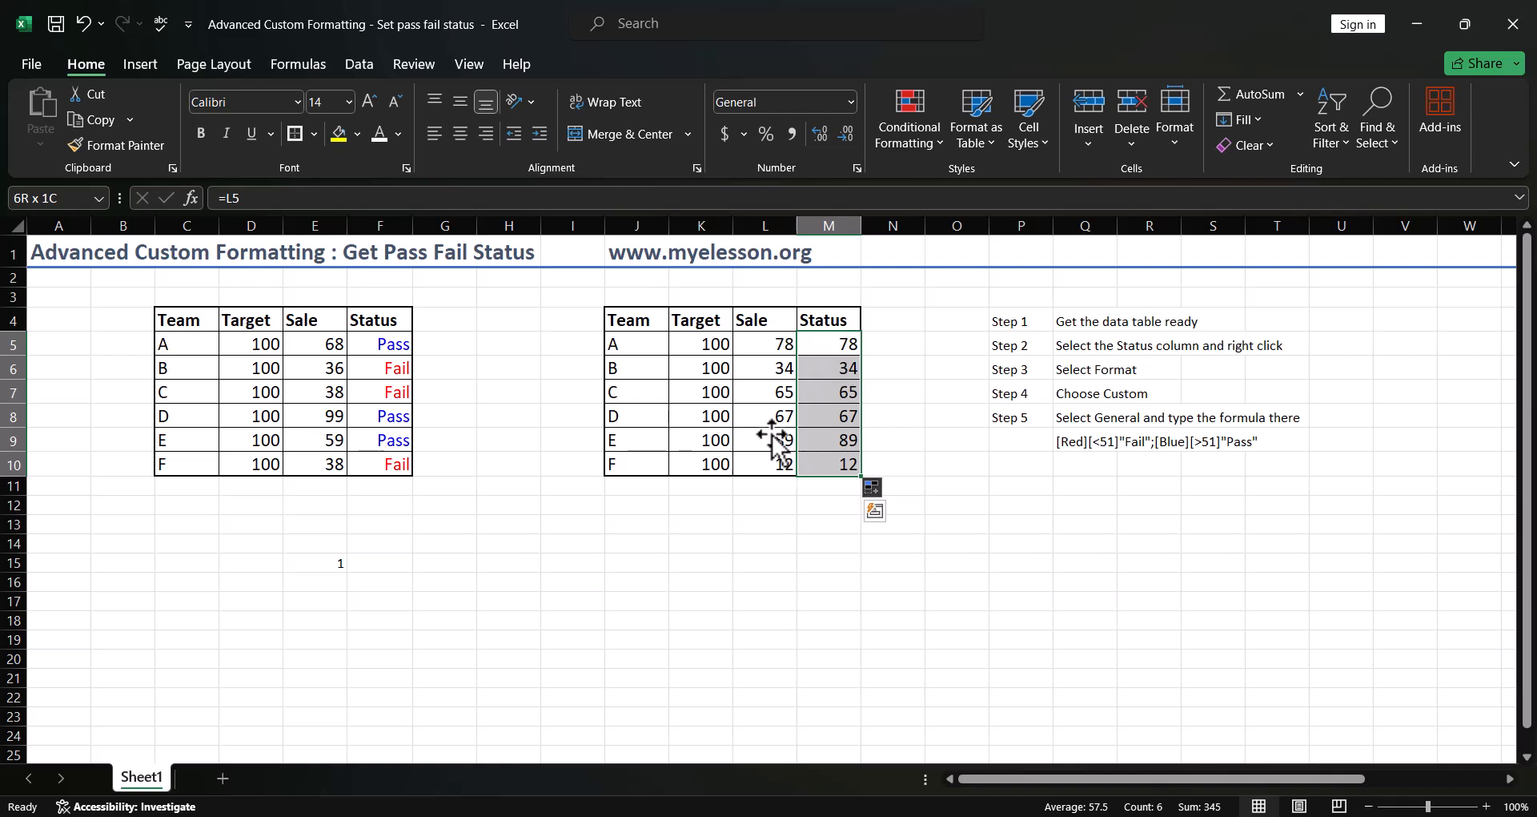
{"action": "right_click", "coordinate": [827, 342]}
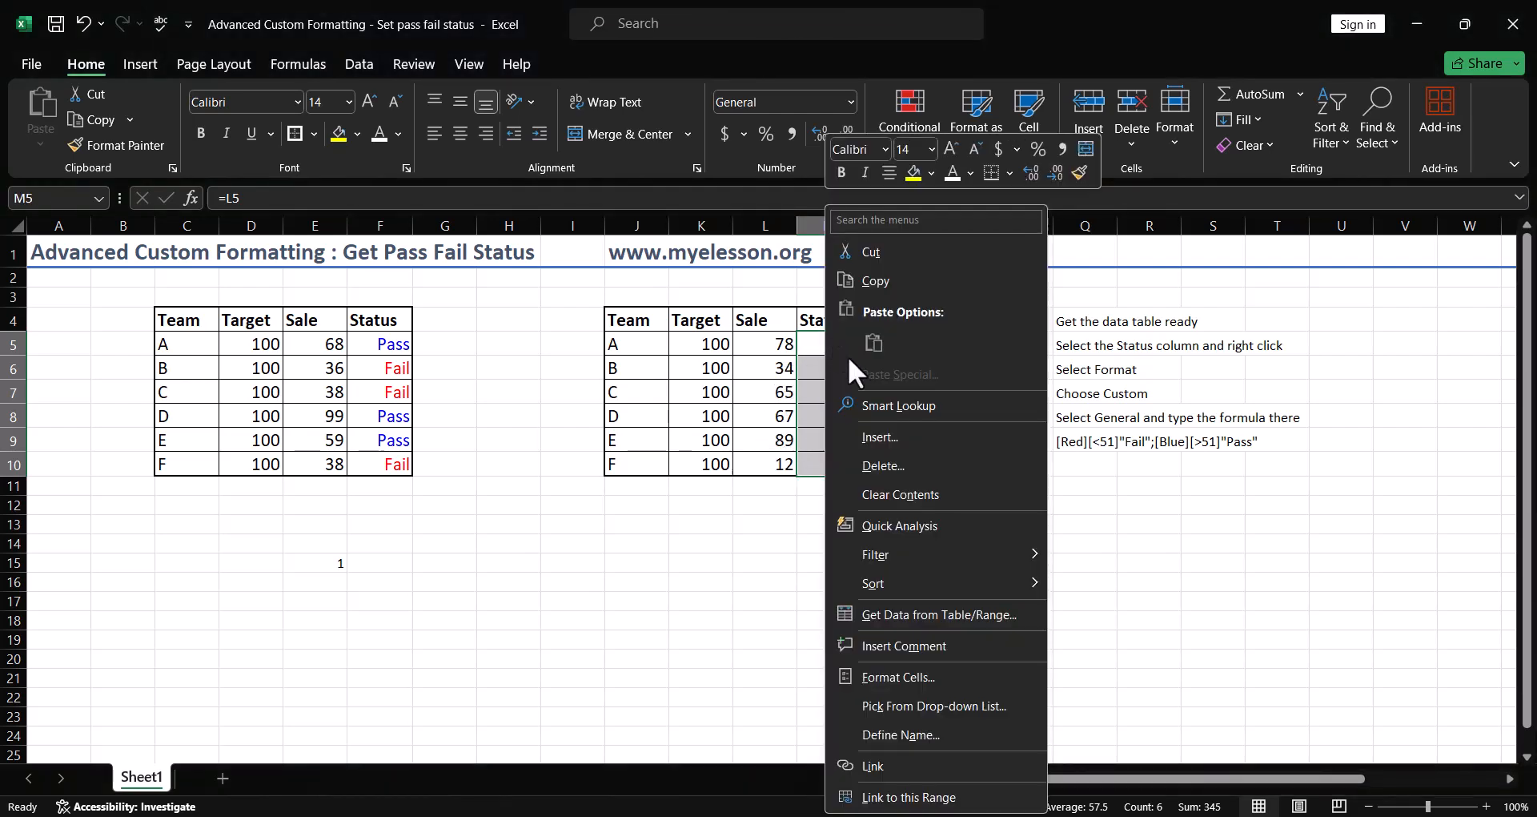
{"action": "left_click", "coordinate": [901, 678]}
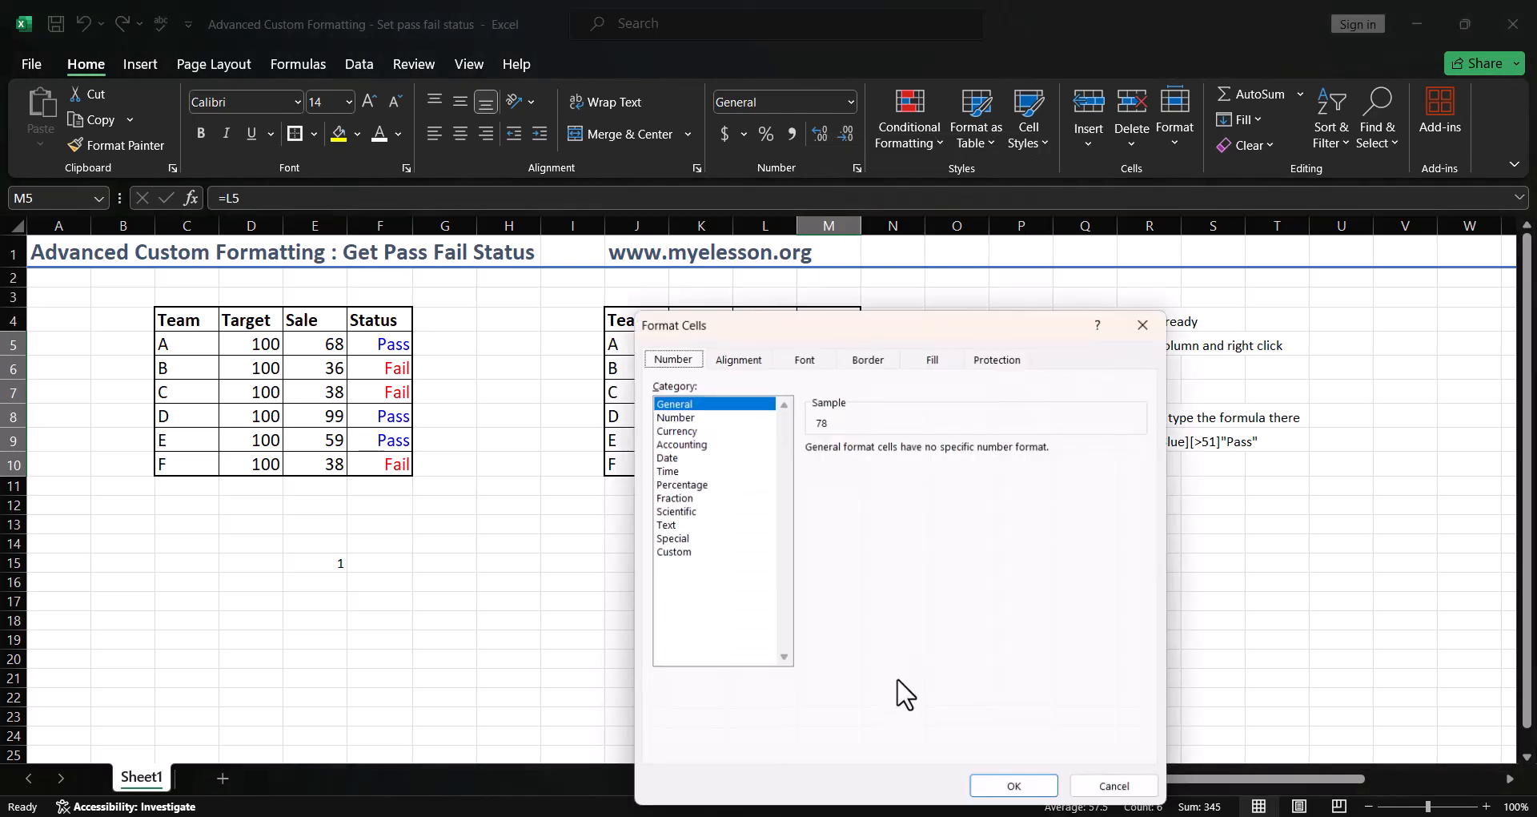
{"action": "left_click", "coordinate": [672, 552]}
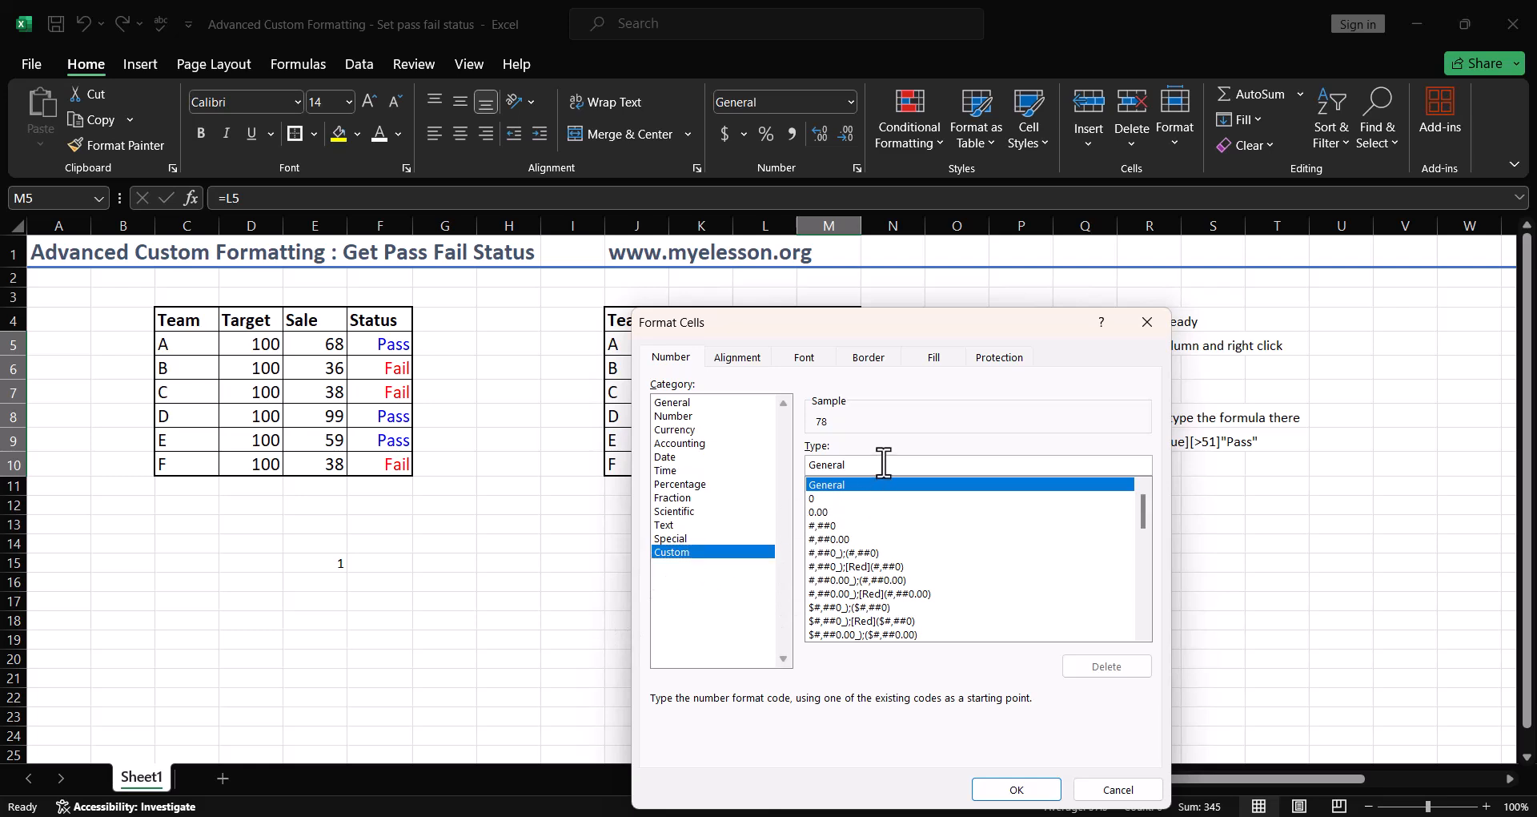
Replace the General format code with [RED][<50]"Fail" for the new table's Status cells
{"action": "key", "text": "BackSpace"}
{"action": "key", "text": "BackSpace"}
{"action": "key", "text": "BackSpace"}
{"action": "key", "text": "BackSpace"}
{"action": "key", "text": "BackSpace"}
{"action": "key", "text": "BackSpace"}
{"action": "key", "text": "BackSpace"}
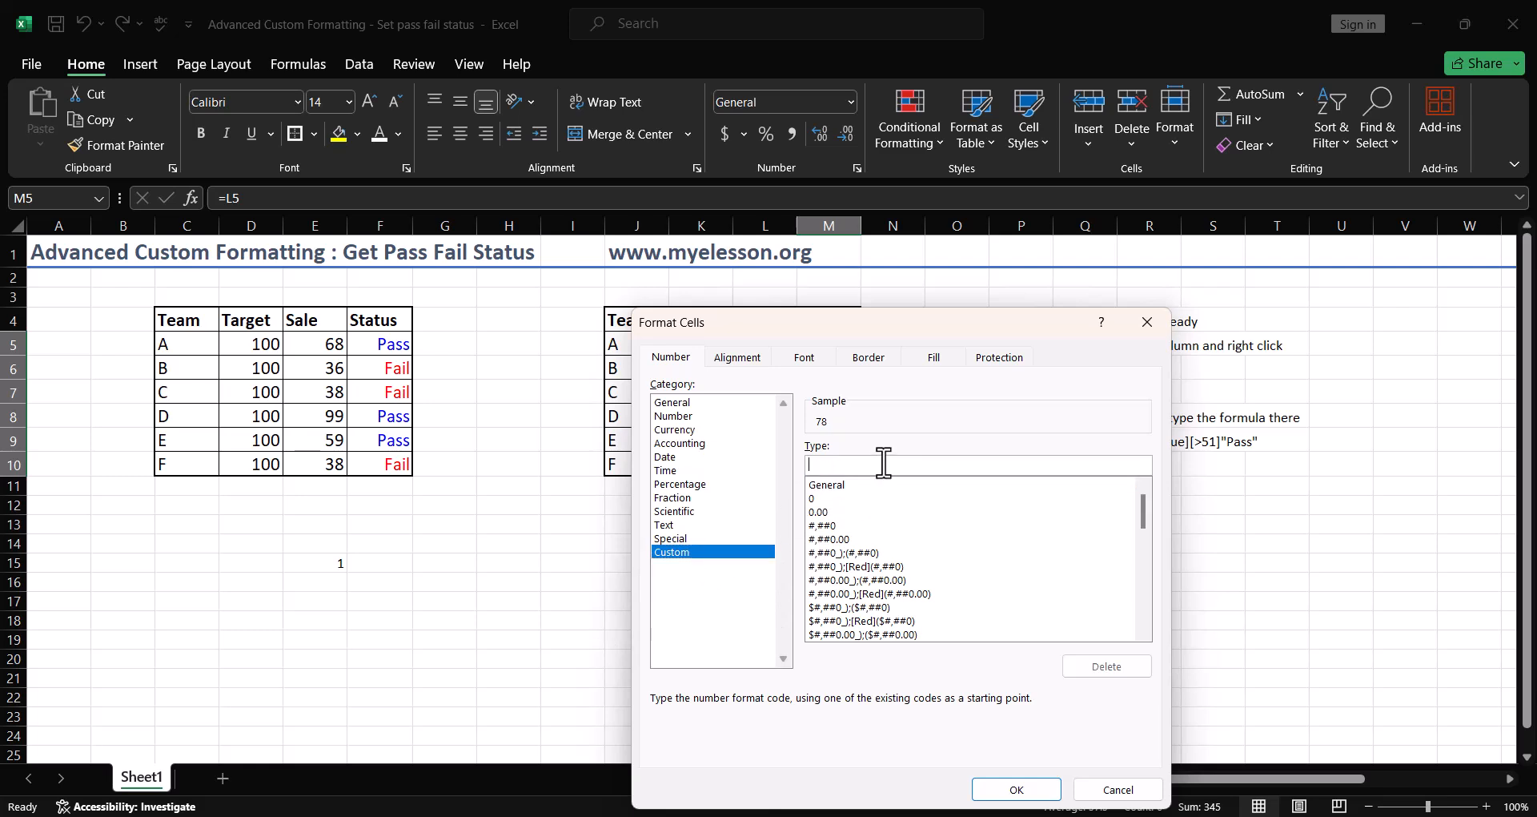
{"action": "left_click_drag", "start_coordinate": [988, 335], "coordinate": [436, 312]}
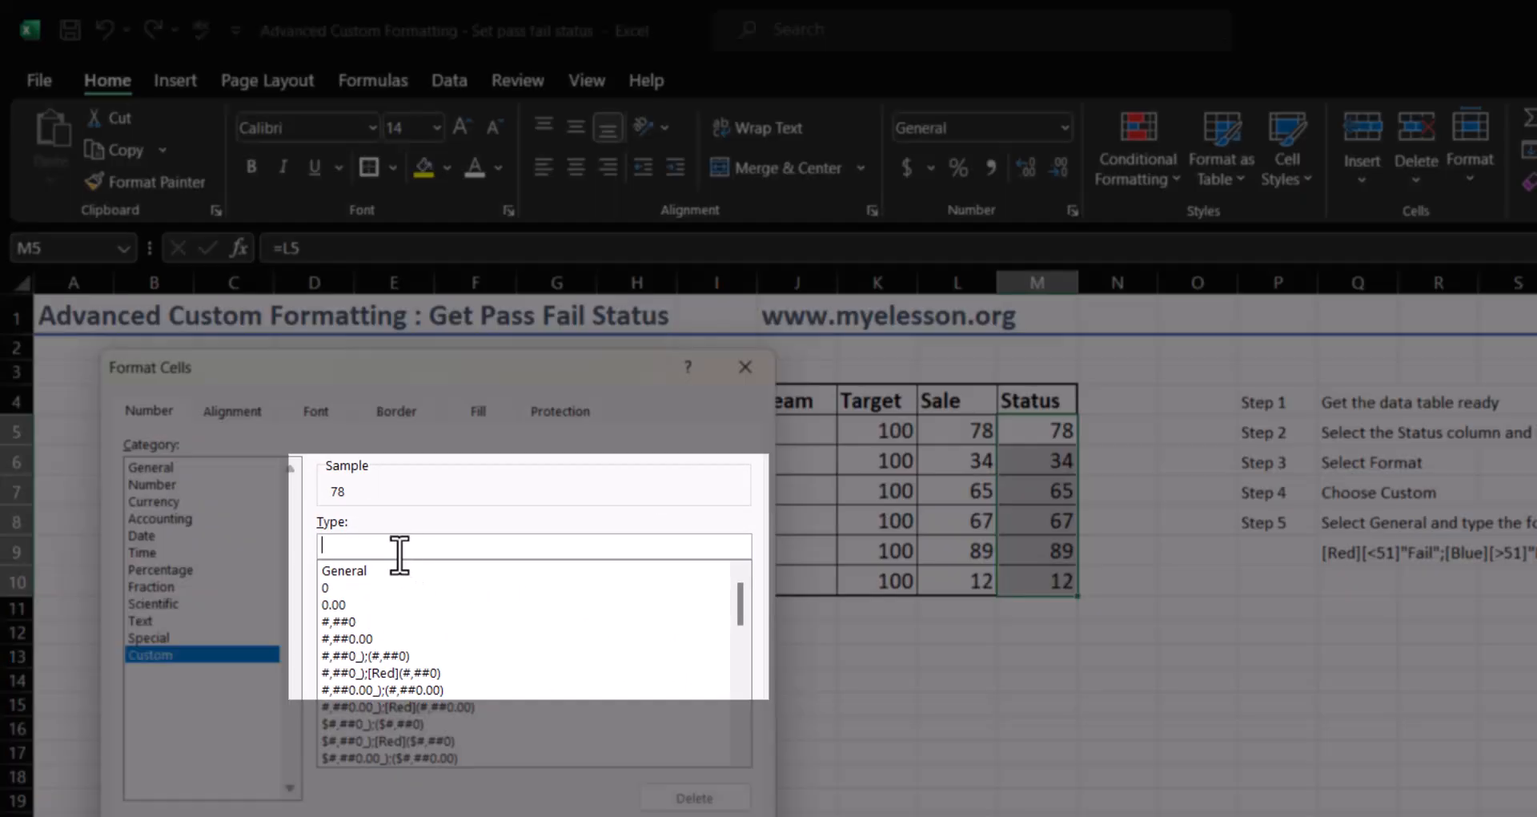
{"action": "type", "text": "["}
{"action": "type", "text": "RED"}
{"action": "type", "text": "]"}
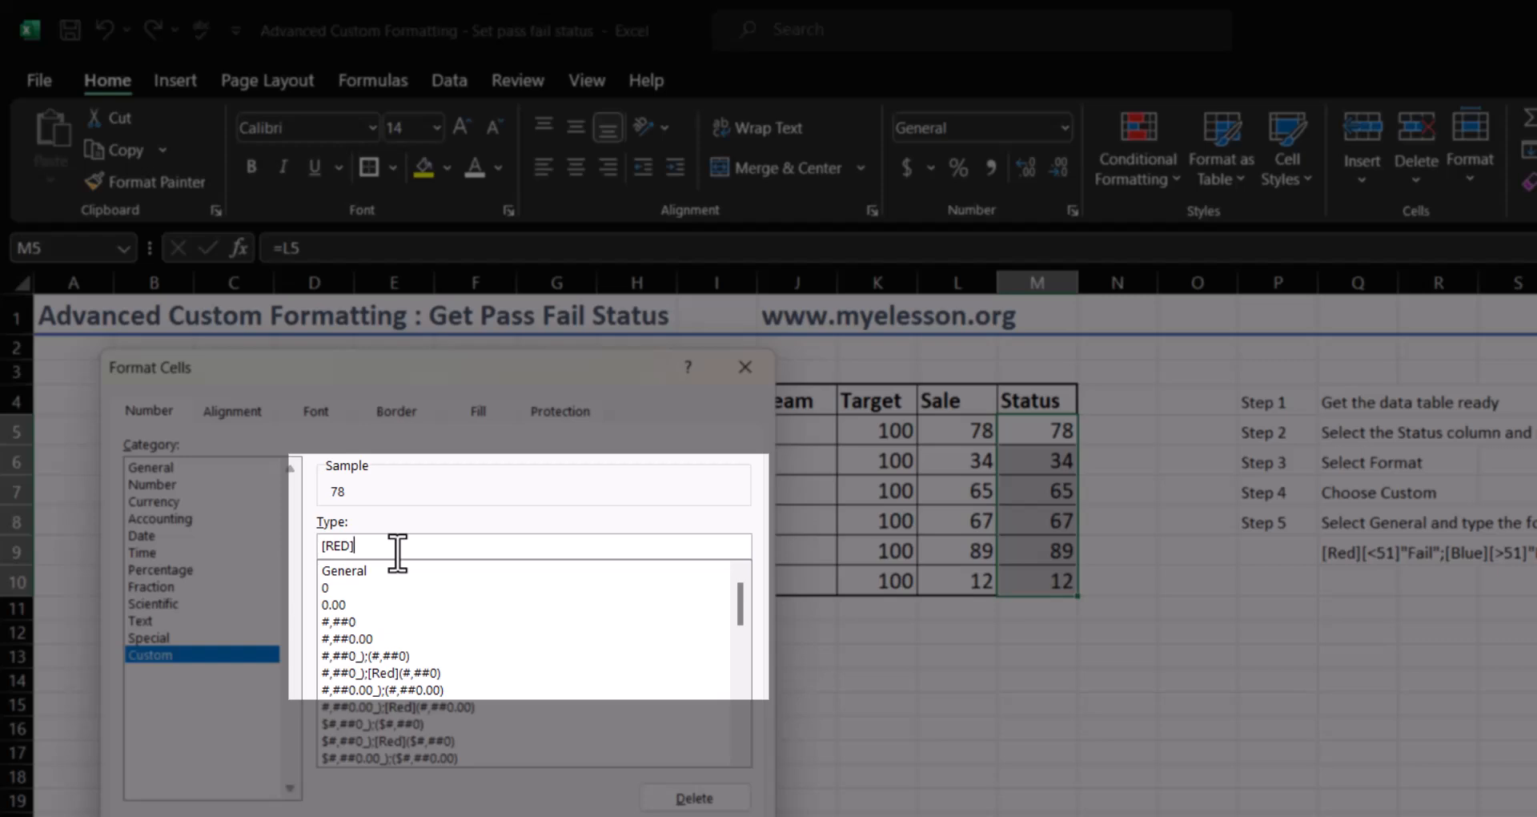
{"action": "type", "text": "[<"}
{"action": "type", "text": "50"}
{"action": "type", "text": ")"}
{"action": "key", "text": "BackSpace"}
{"action": "type", "text": "]"}
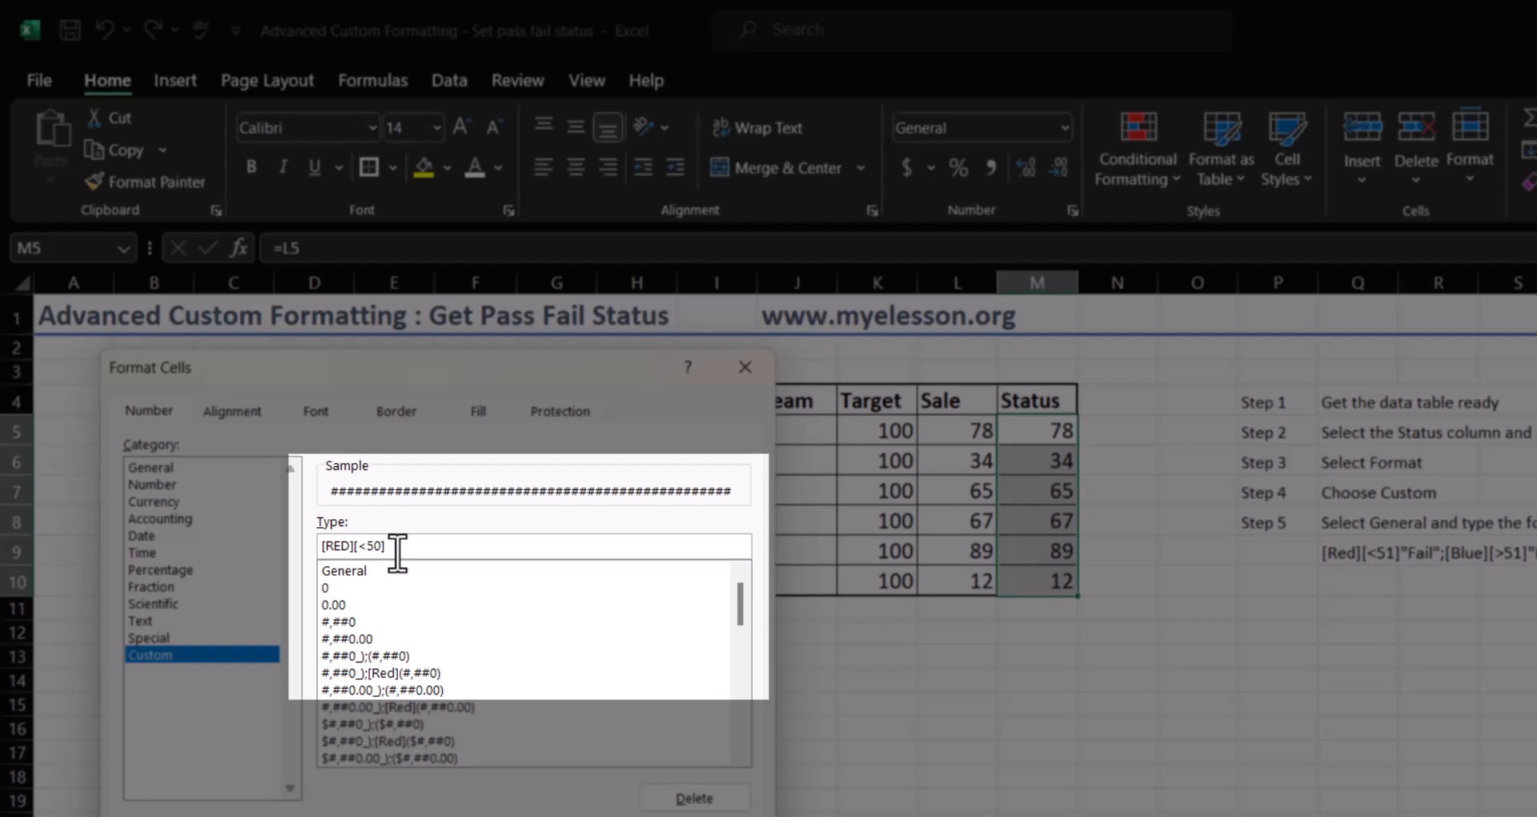
{"action": "type", "text": "\"Fail\""}
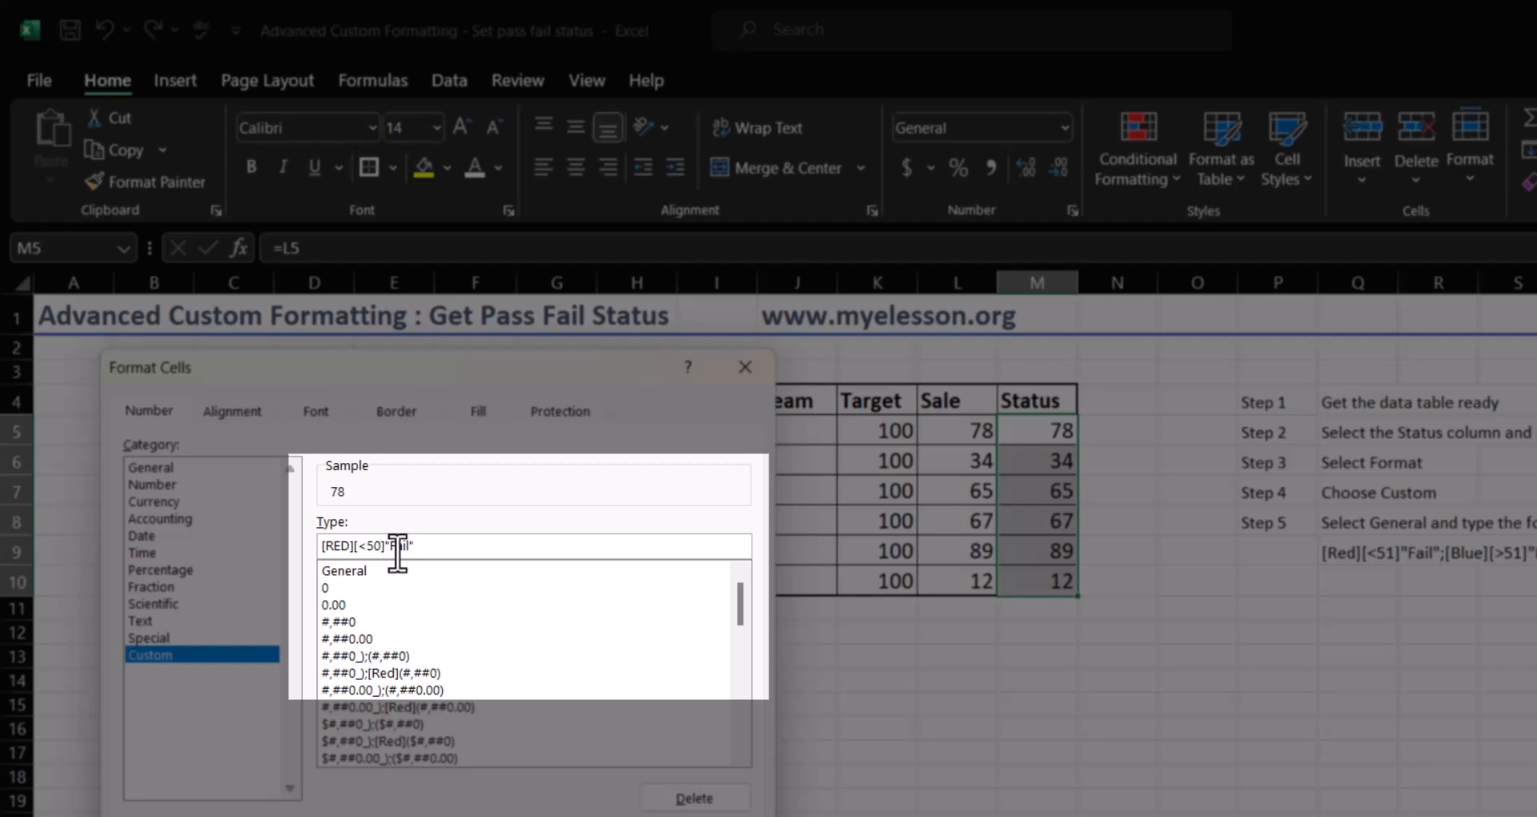
Append ;[Blue][>50]"Pass" to the custom format code and apply it to M5:M10
{"action": "type", "text": ";["}
{"action": "key", "text": "BackSpace"}
{"action": "type", "text": "[Blue][>50]\"Pass\""}
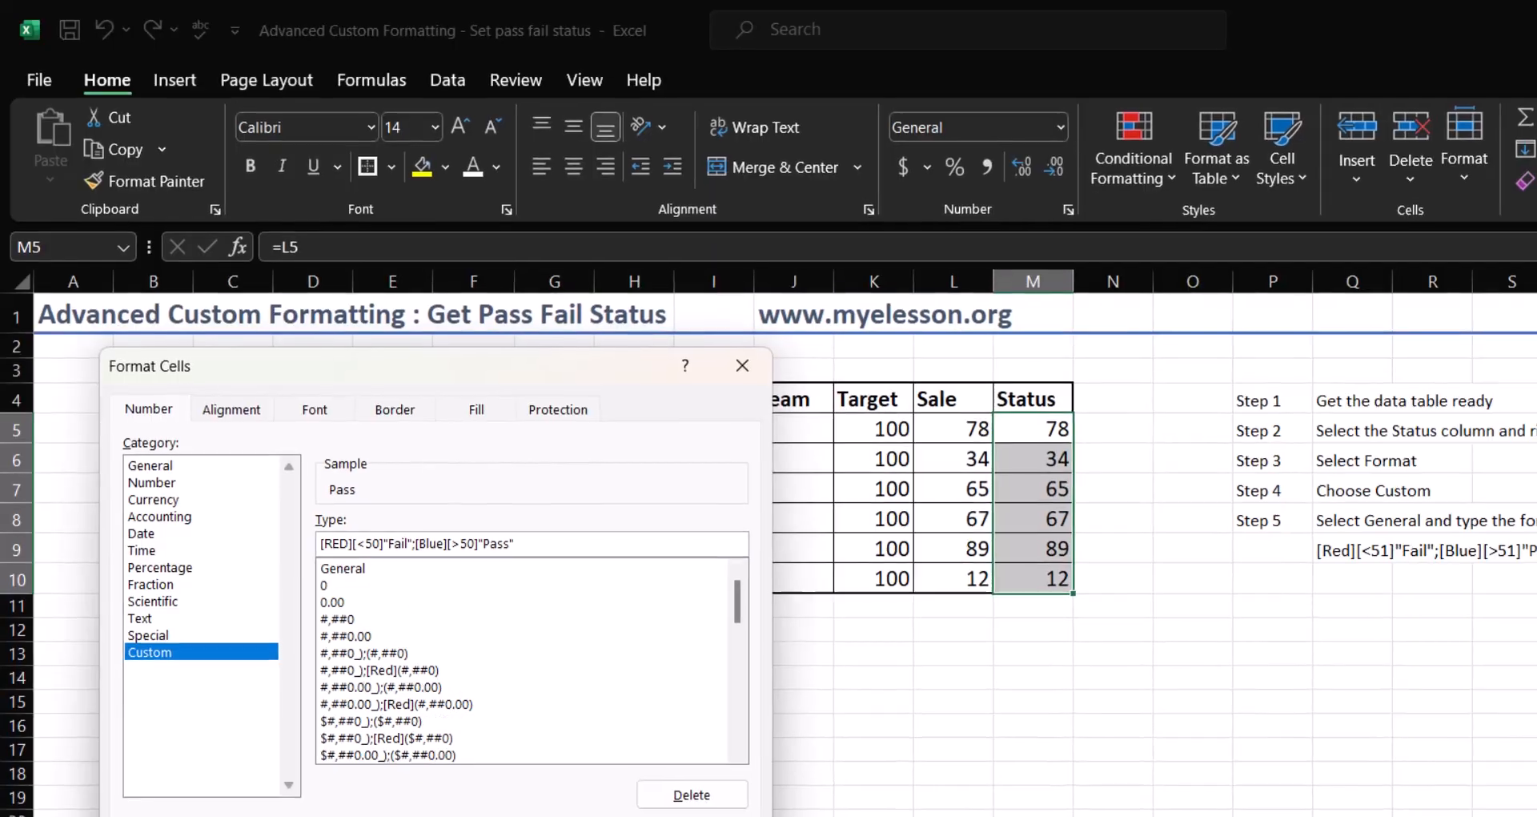
{"action": "key", "text": "Return"}
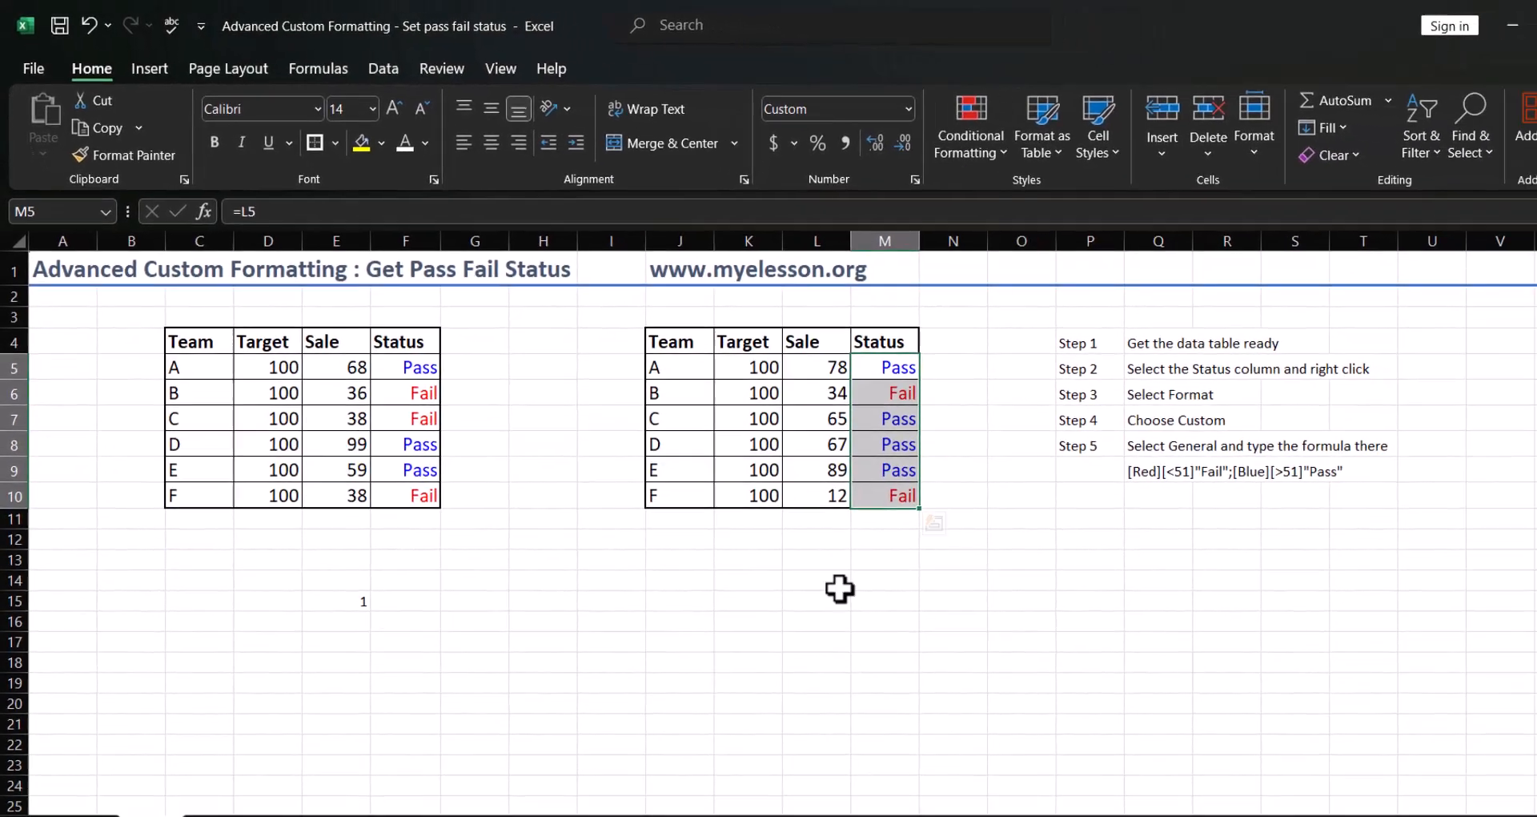
Change team B's Sale value in the new table, L6, to 56
{"action": "key", "text": "Down"}
{"action": "key", "text": "Down"}
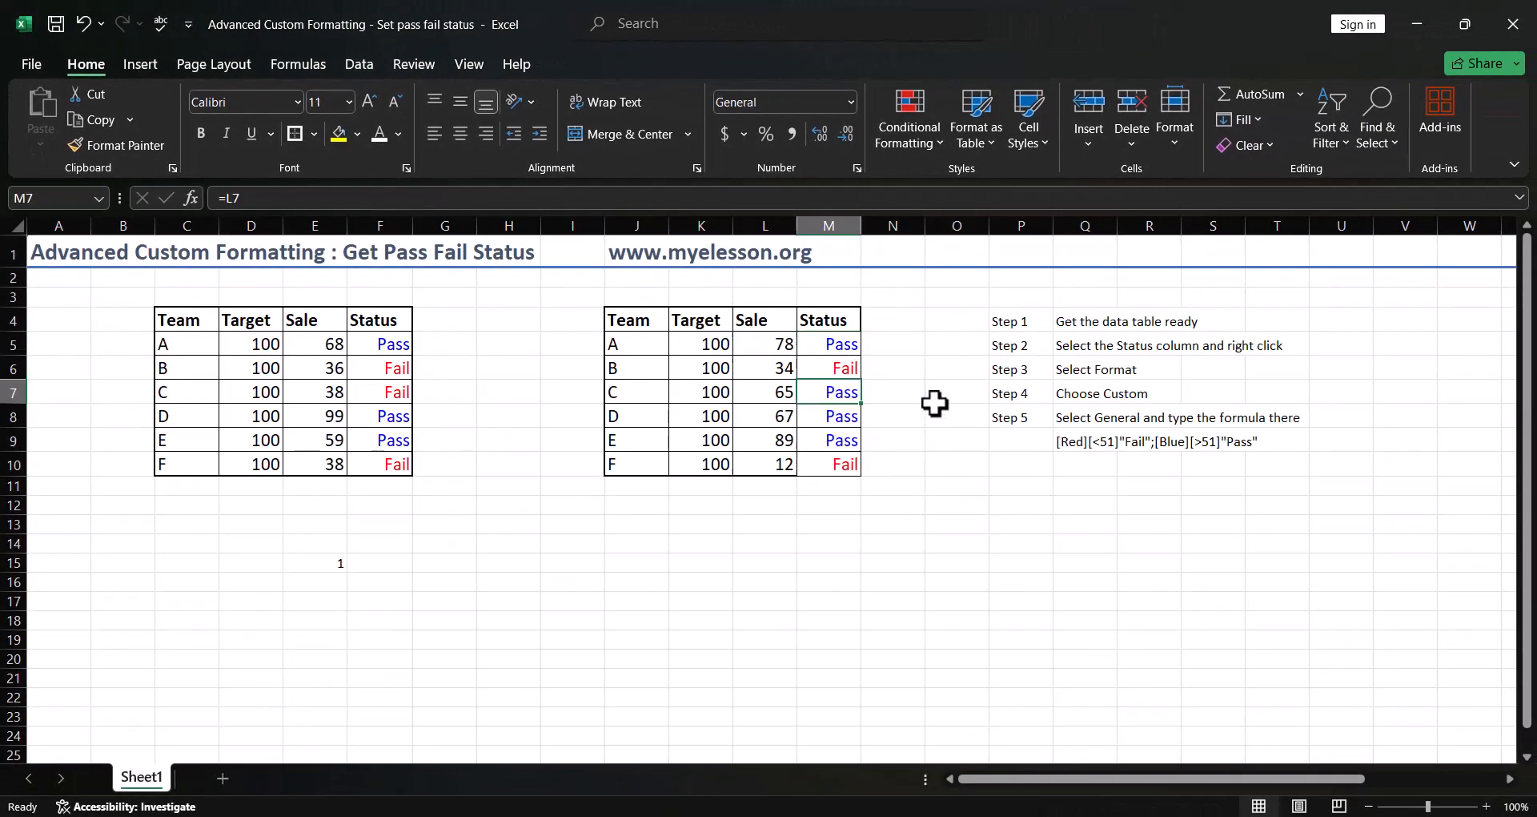
{"action": "key", "text": "Left"}
{"action": "key", "text": "Up"}
{"action": "key", "text": "Right"}
{"action": "key", "text": "Left"}
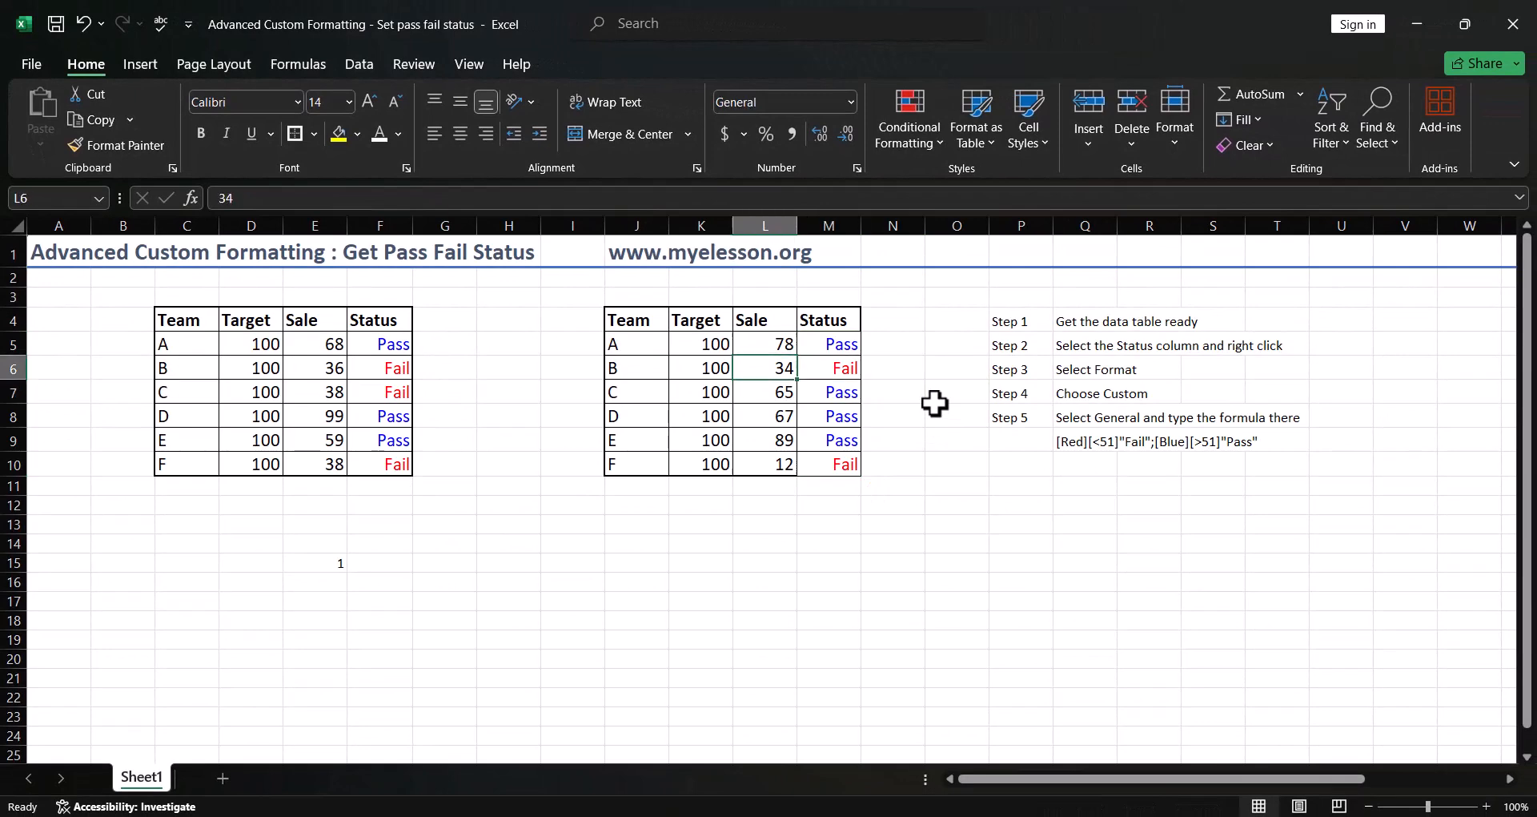
{"action": "key", "text": "Down"}
{"action": "key", "text": "Up"}
{"action": "type", "text": "56"}
{"action": "key", "text": "Return"}
Change team D's Sale value in the new table, L8, to 17
{"action": "key", "text": "Up"}
{"action": "key", "text": "Down"}
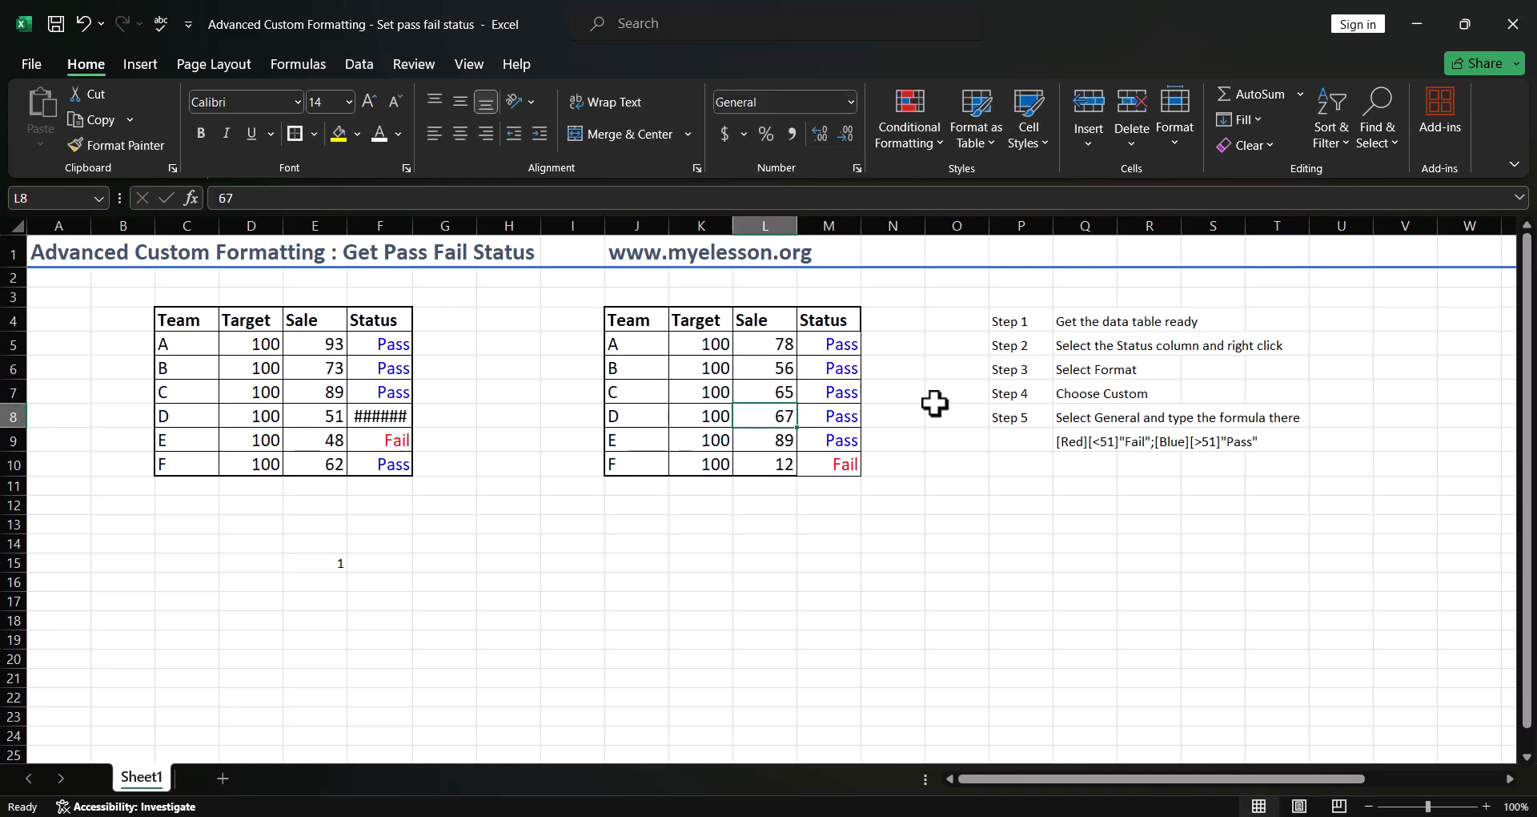
{"action": "type", "text": "17"}
{"action": "key", "text": "Return"}
{"action": "key", "text": "Up"}
{"action": "key", "text": "Right"}
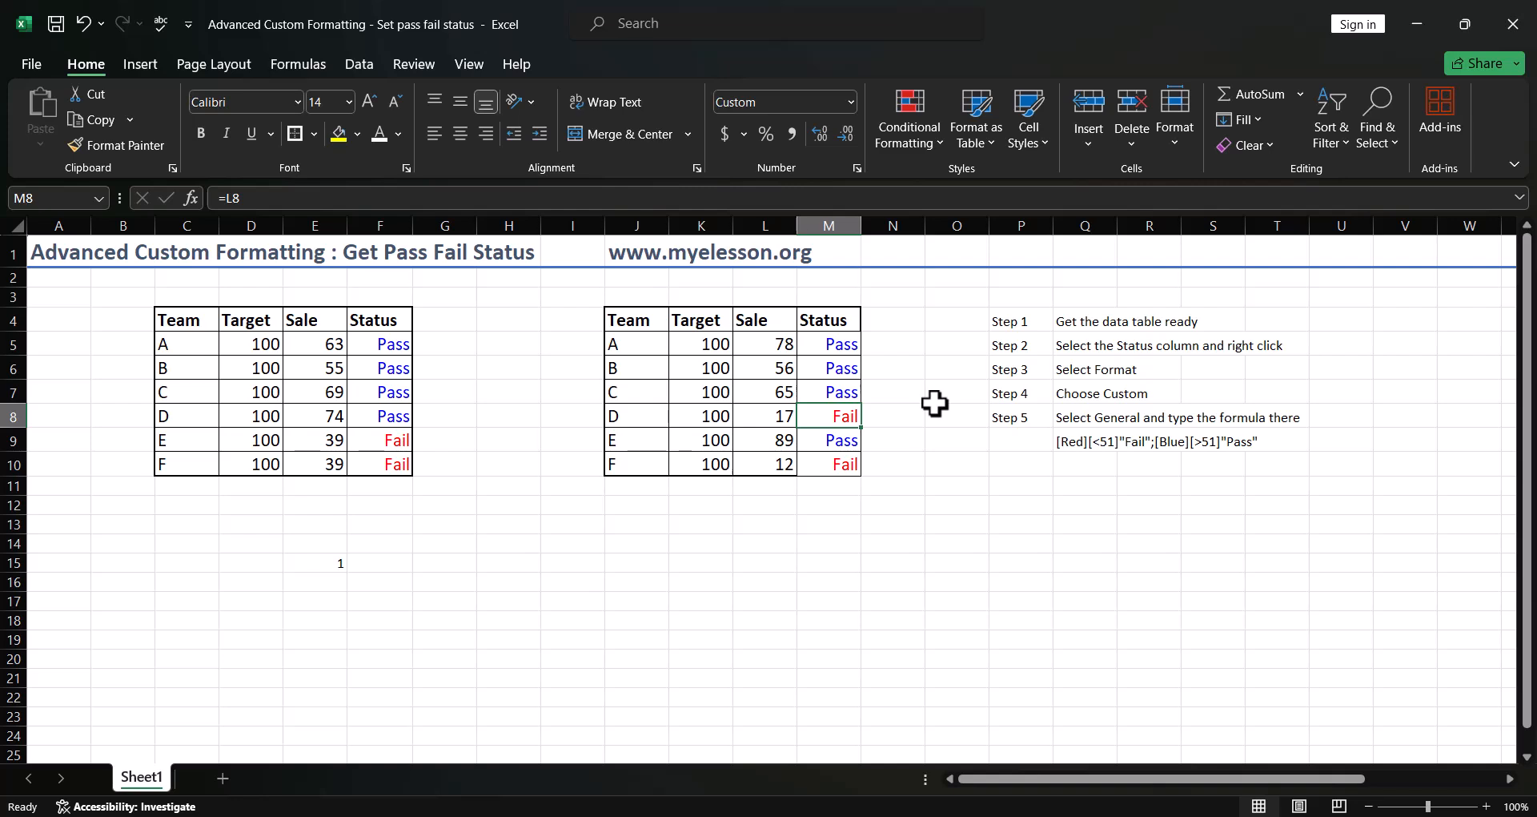
Check the Status cells M5:M10 of the new table, comparing each displayed status with its linked formula
{"action": "left_click", "coordinate": [847, 349]}
{"action": "left_click", "coordinate": [840, 396]}
{"action": "left_click", "coordinate": [840, 436]}
{"action": "left_click", "coordinate": [835, 466]}
{"action": "left_click", "coordinate": [832, 353]}
{"action": "left_click", "coordinate": [825, 392]}
{"action": "left_click", "coordinate": [843, 417]}
{"action": "left_click", "coordinate": [841, 441]}
{"action": "left_click", "coordinate": [839, 465]}
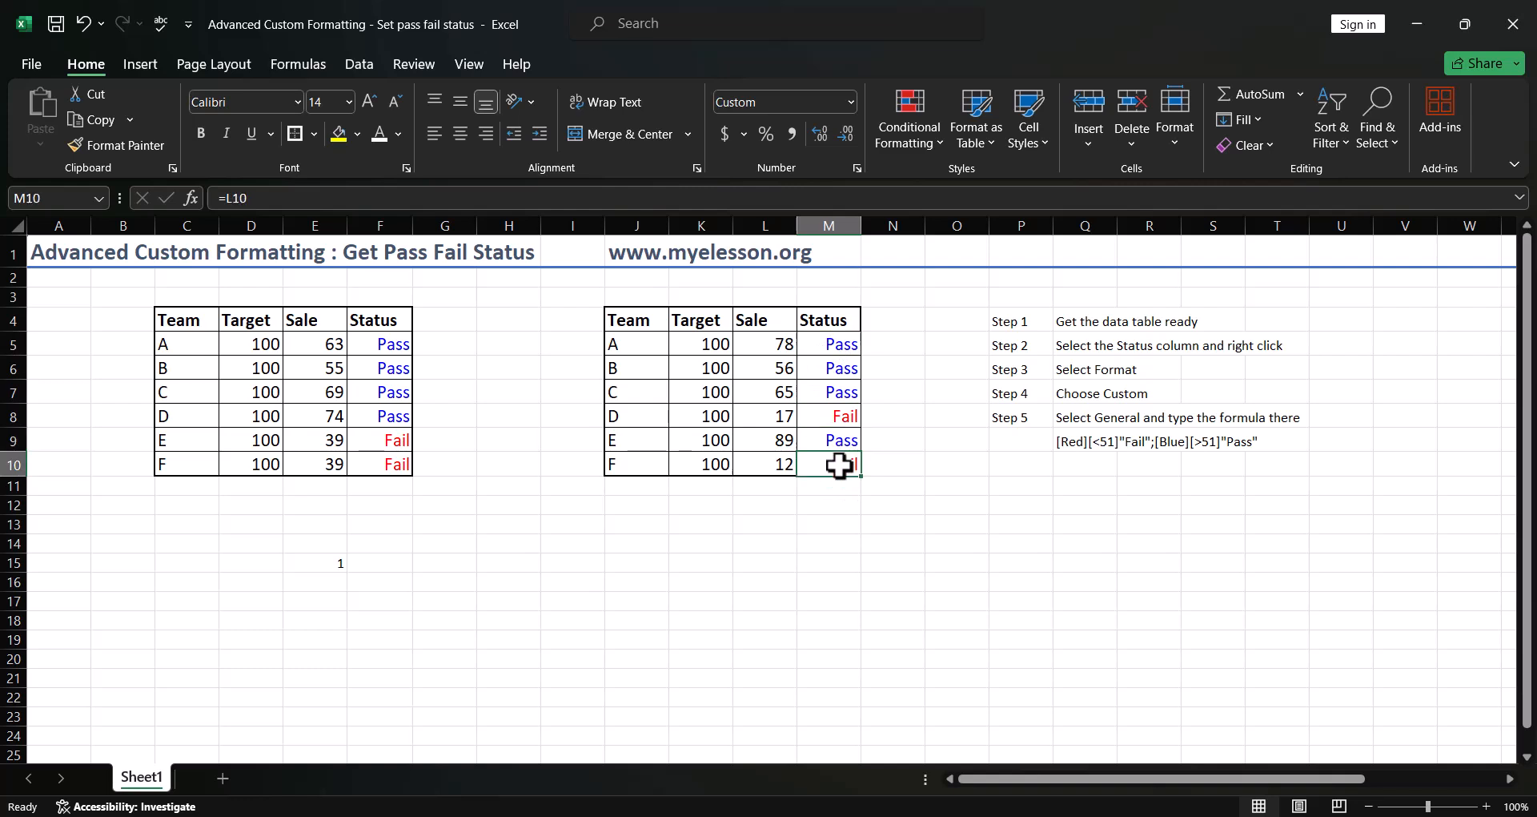
{"action": "key", "text": "Up"}
{"action": "key", "text": "Up"}
{"action": "key", "text": "Up"}
{"action": "key", "text": "Up"}
{"action": "key", "text": "Down"}
{"action": "key", "text": "Down"}
{"action": "key", "text": "Down"}
{"action": "key", "text": "Down"}
{"action": "key", "text": "Up"}
{"action": "key", "text": "Up"}
{"action": "key", "text": "Up"}
{"action": "key", "text": "Up"}
{"action": "key", "text": "Up"}
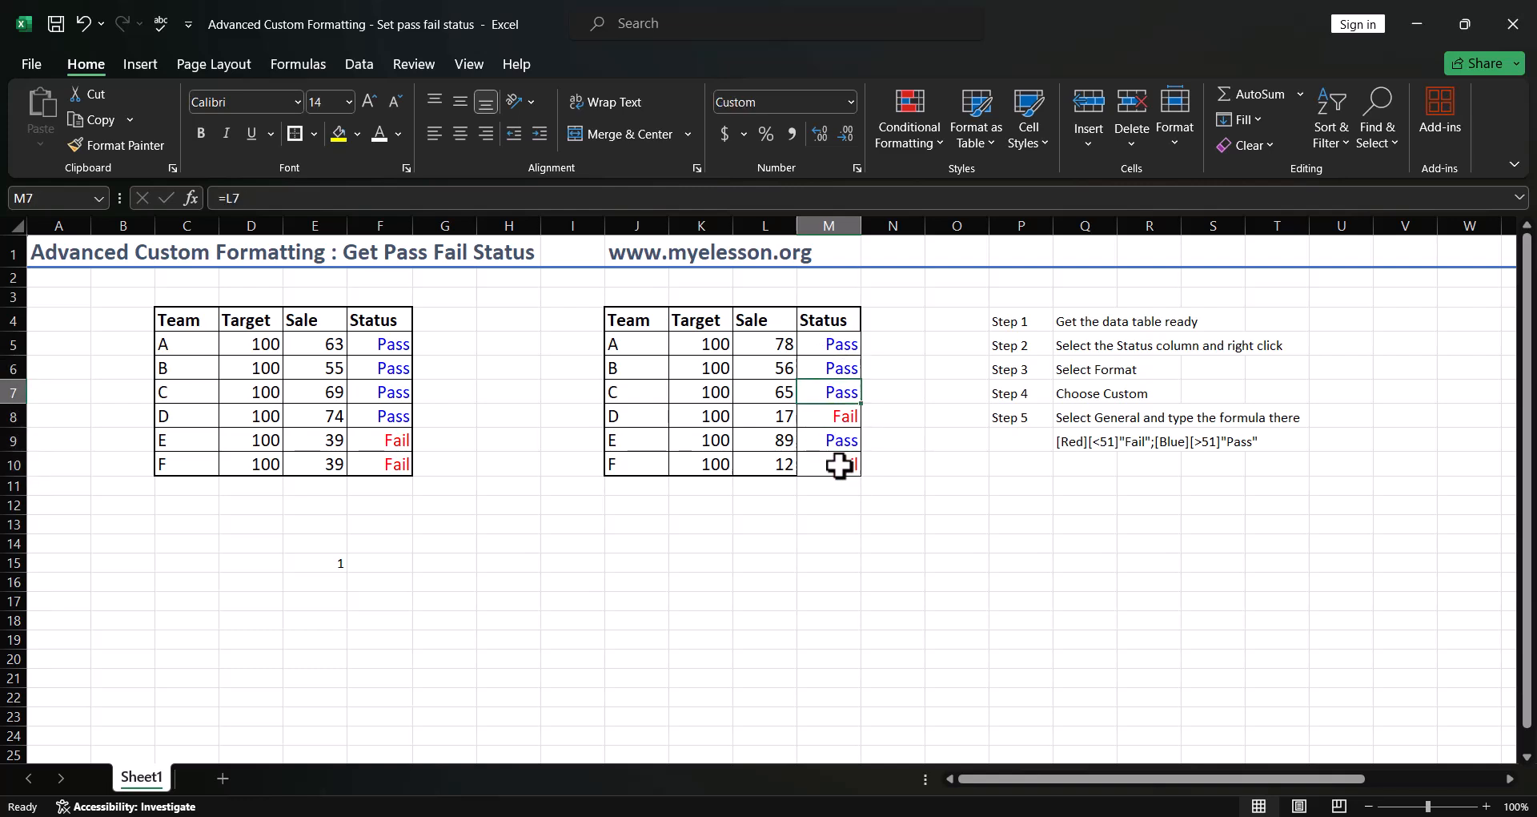
{"action": "key", "text": "Down"}
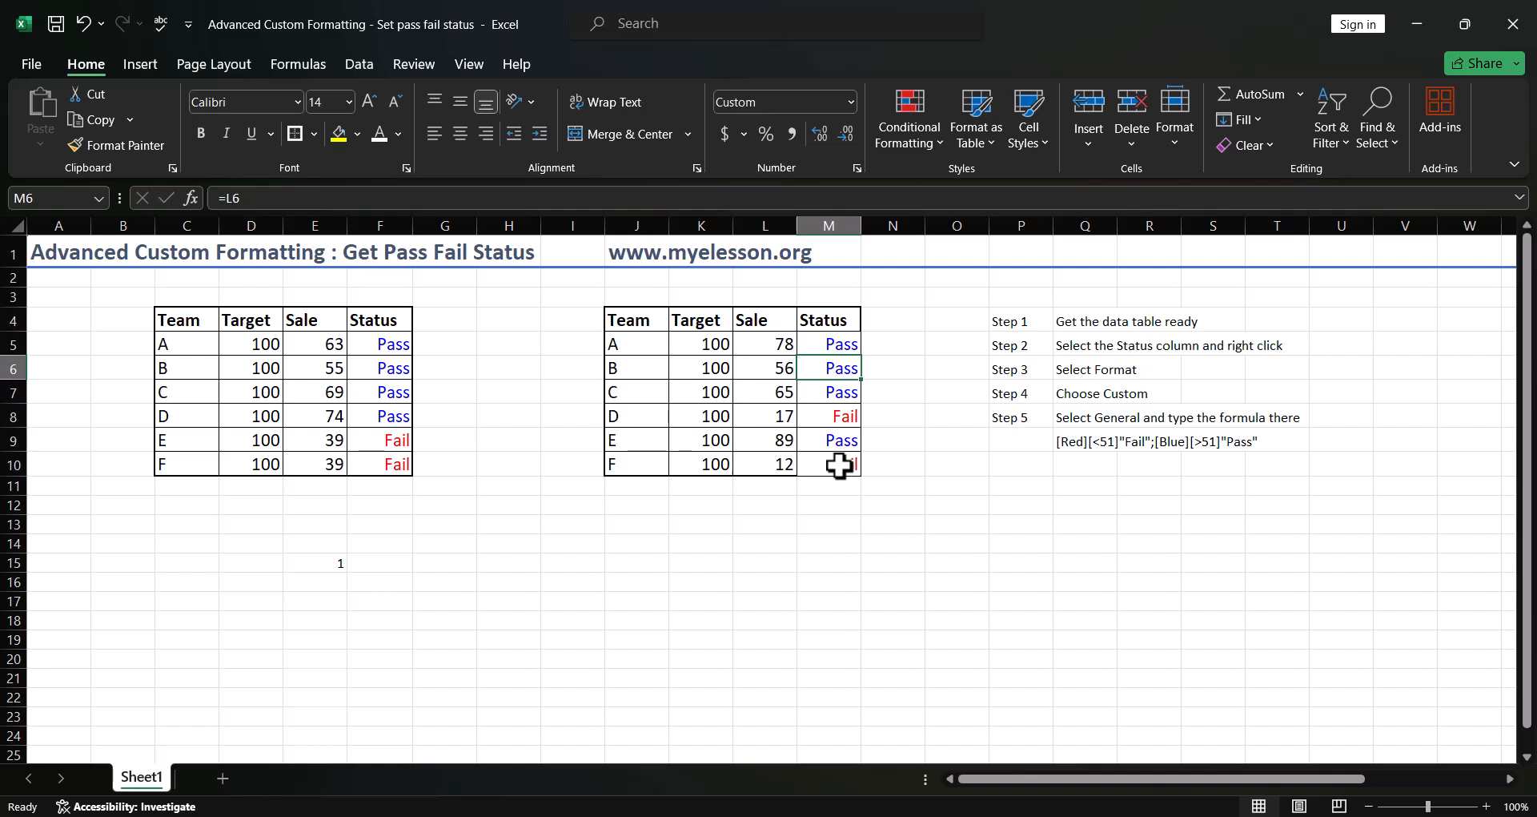
Inspect the formula behind team A's Sale value in the first table, E5, and return to the new table's Status column
{"action": "left_click", "coordinate": [328, 347]}
{"action": "left_click_drag", "start_coordinate": [220, 198], "coordinate": [398, 199]}
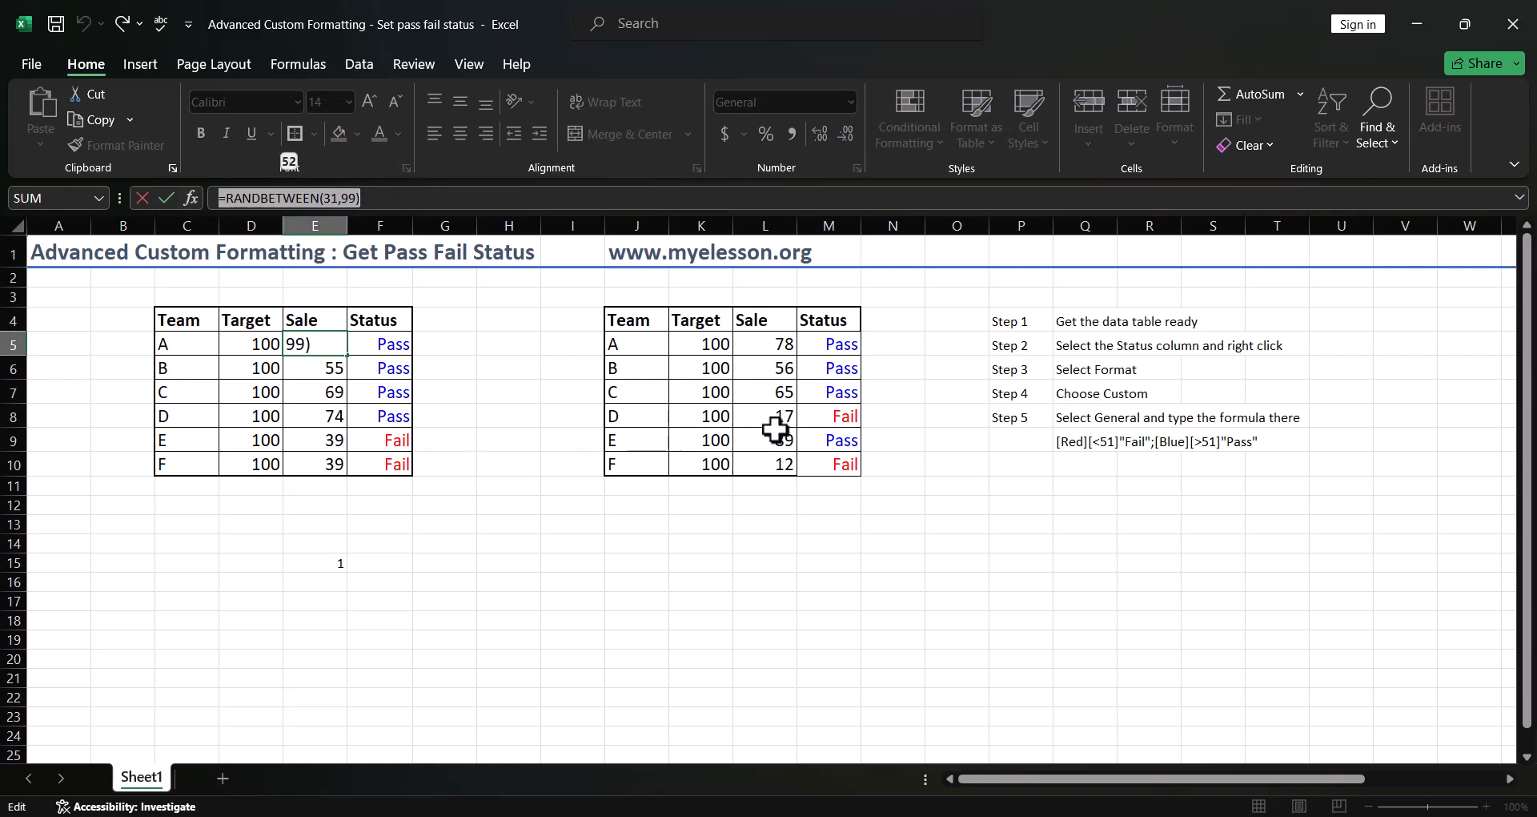
{"action": "left_click", "coordinate": [840, 364]}
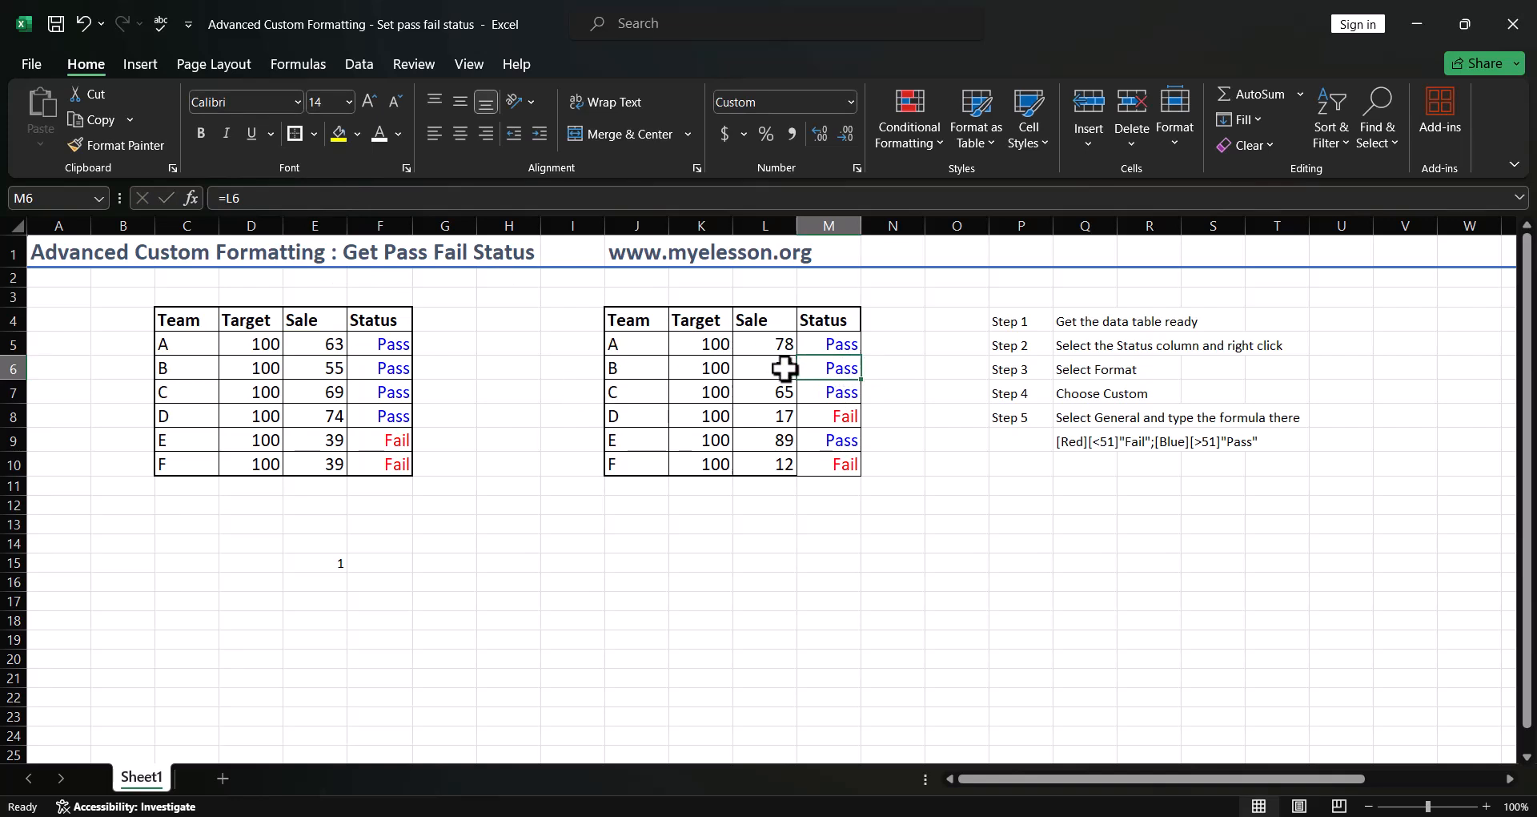
{"action": "left_click", "coordinate": [892, 415]}
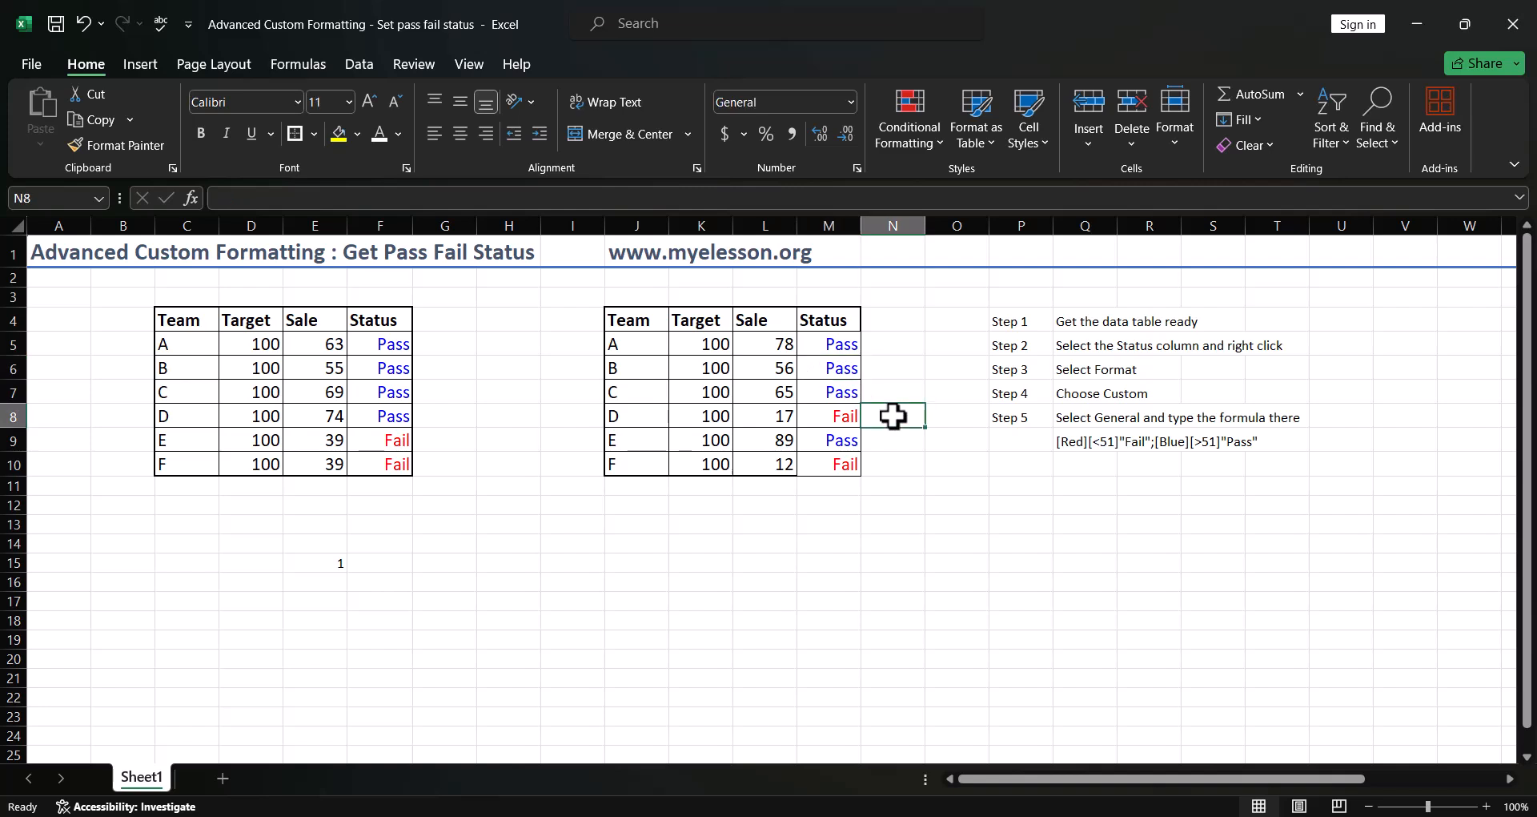
{"action": "key", "text": "Left"}
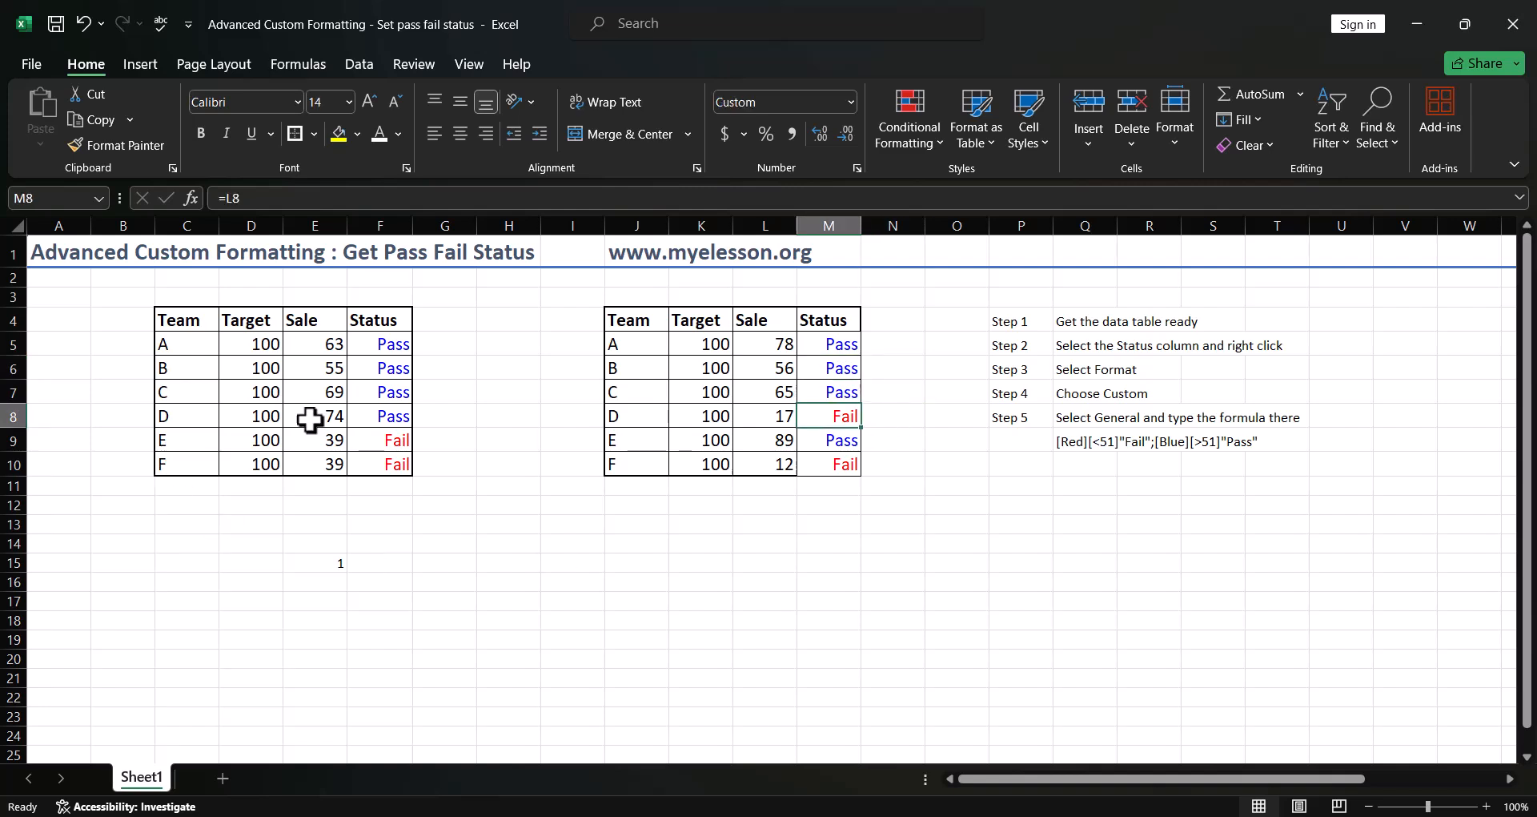